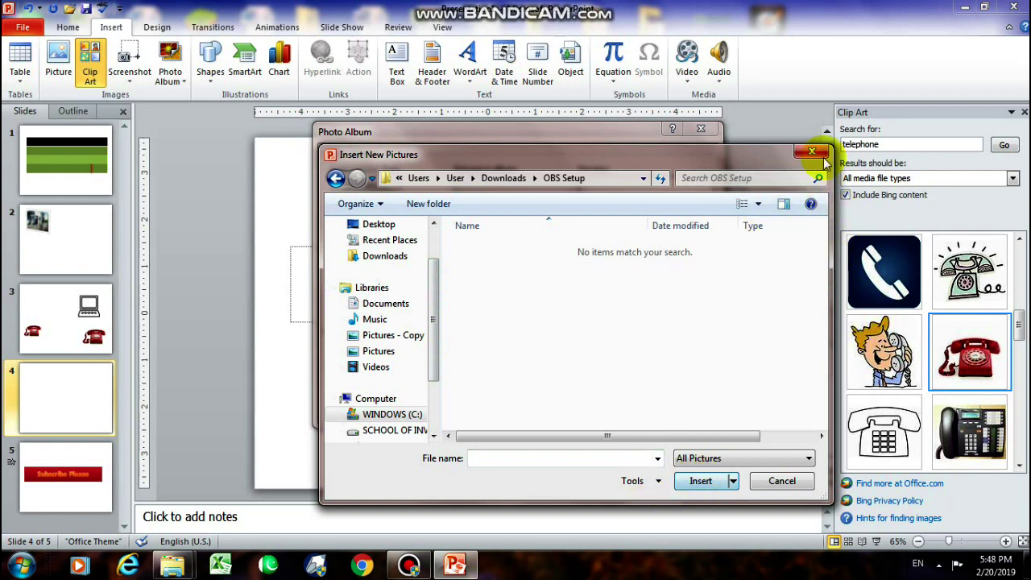
- Close the Insert New Pictures and Photo Album dialogs without creating an album
left_click(812, 151)
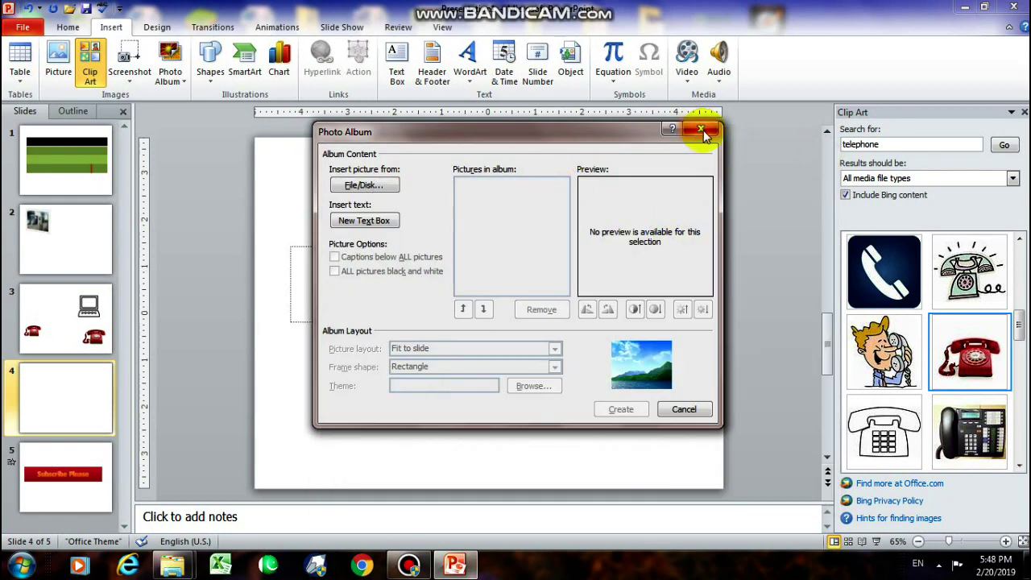
left_click(701, 131)
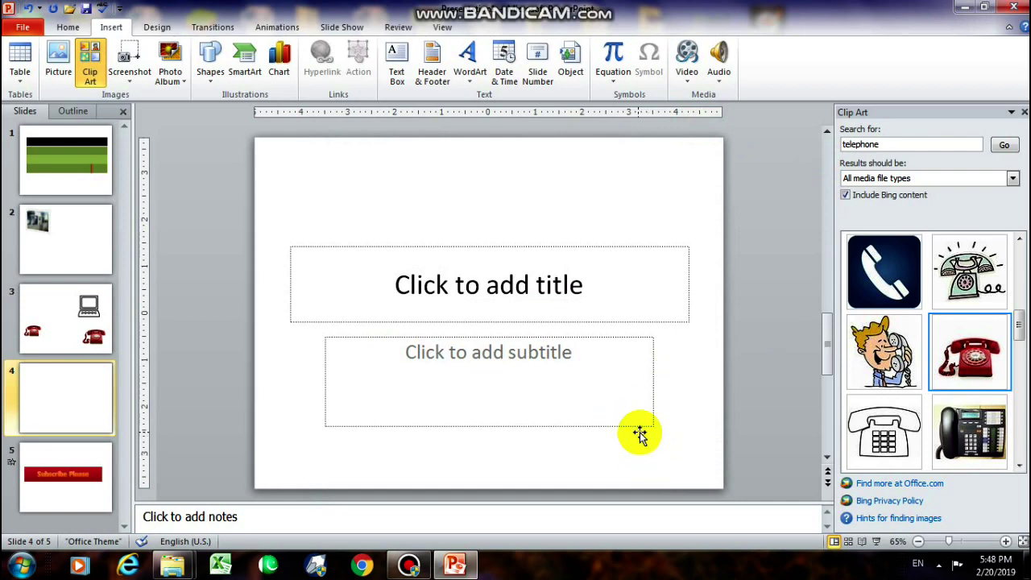
left_click(210, 73)
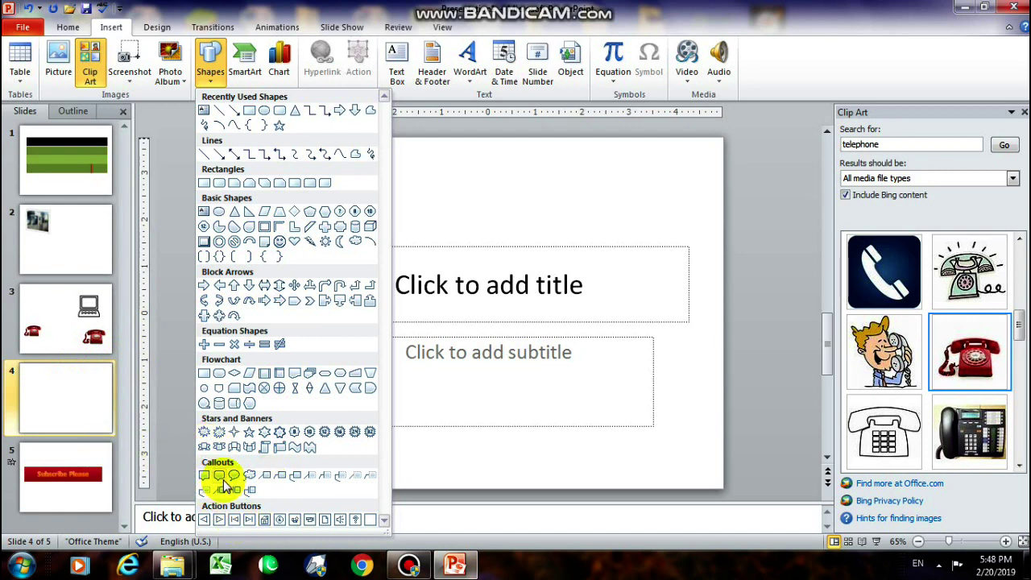
left_click(83, 344)
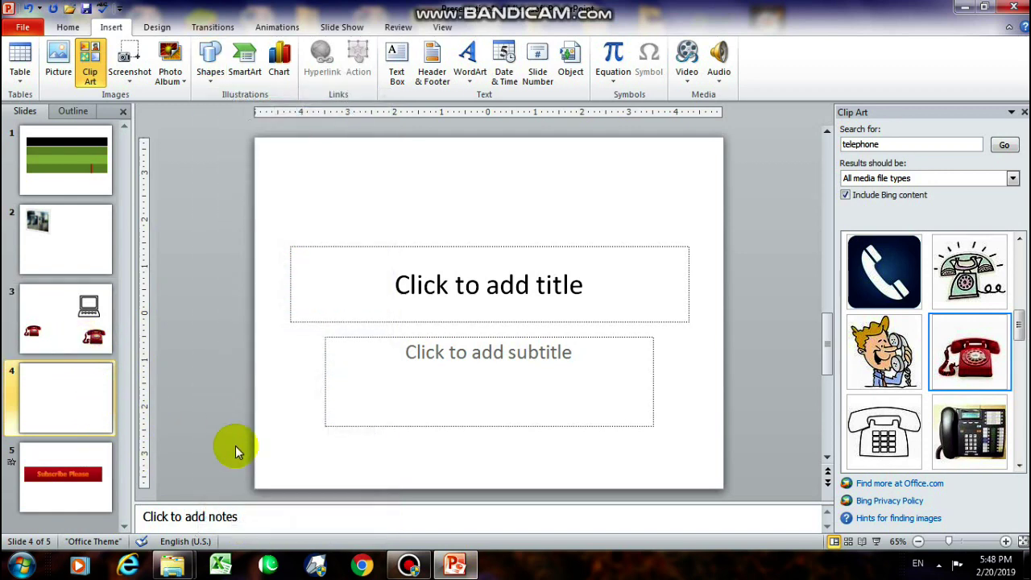
- Draw a cloud callout on slide 3, over the lower part of the computer picture and just above the larger telephone
left_click(69, 322)
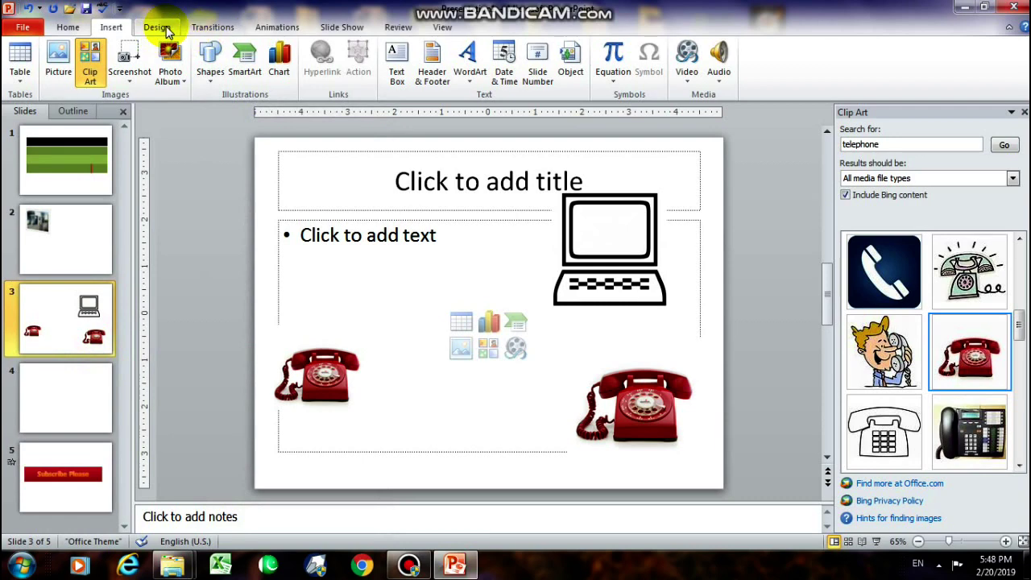
left_click(211, 71)
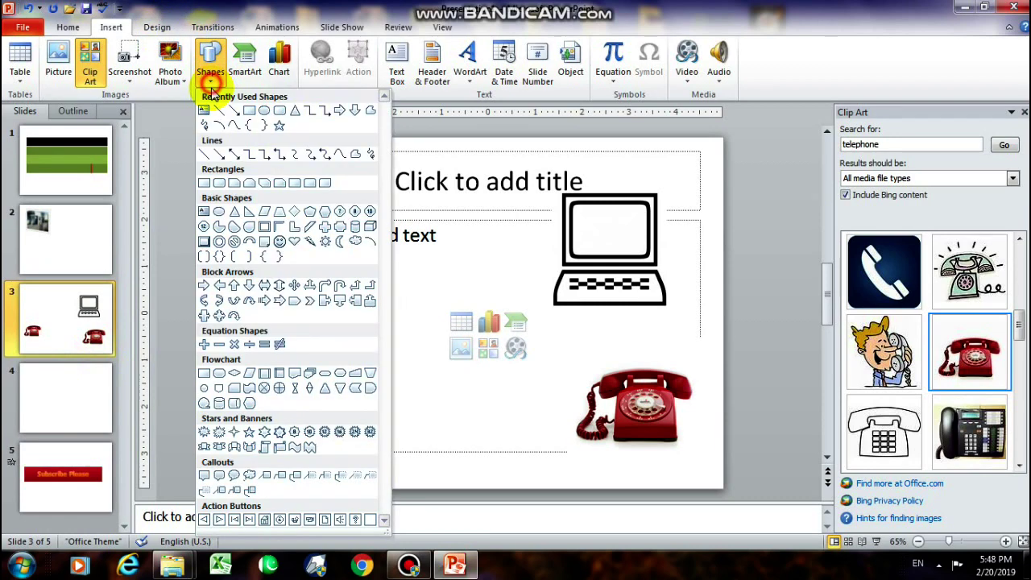
left_click(249, 476)
left_click_drag(531, 255, 688, 360)
left_click_drag(623, 313, 637, 312)
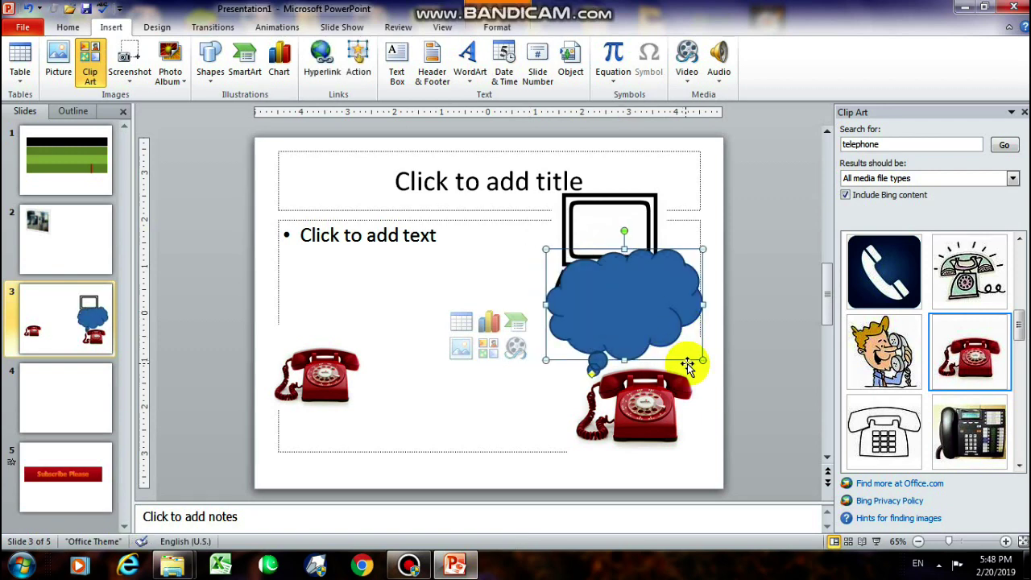
- Add the text "hello" to the cloud callout and enlarge its font
type("hello")
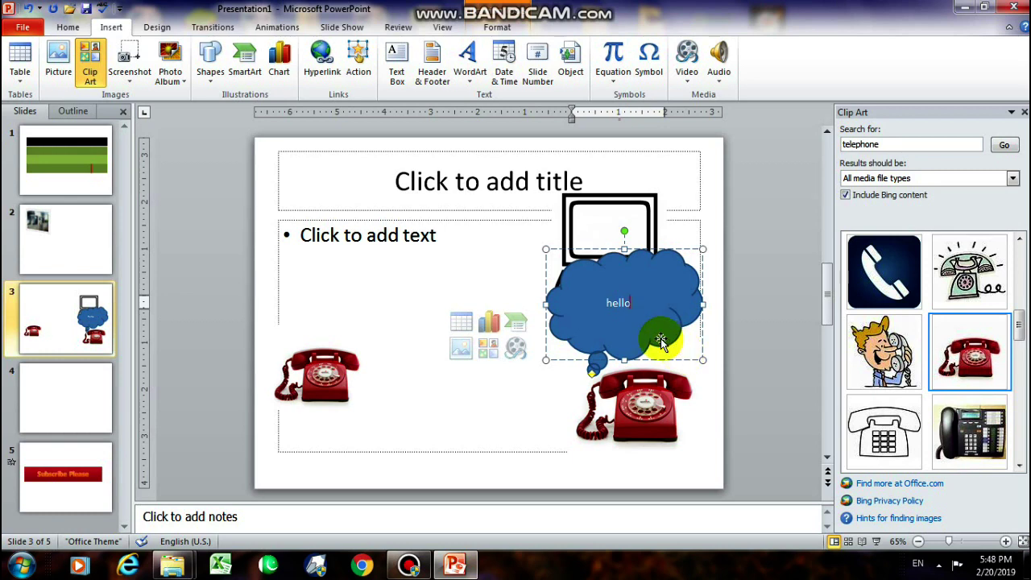
left_click(603, 266)
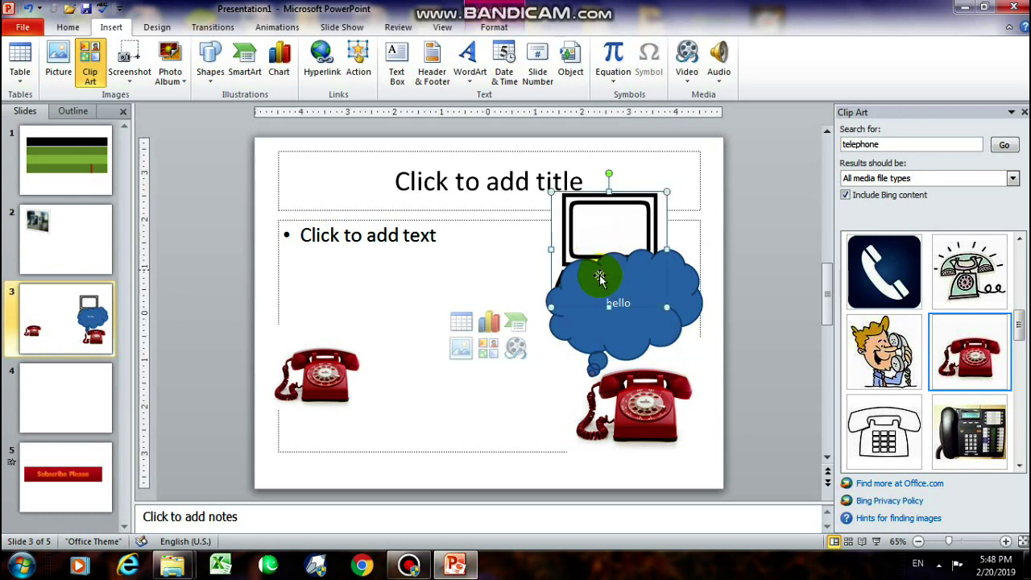
left_click(600, 272)
left_click(67, 27)
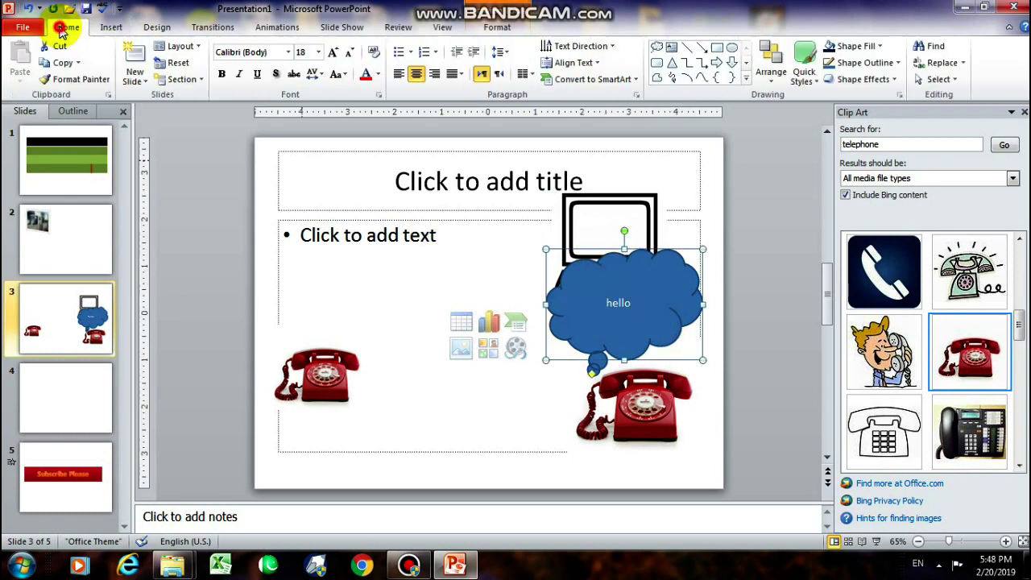
left_click(337, 54)
left_click(733, 362)
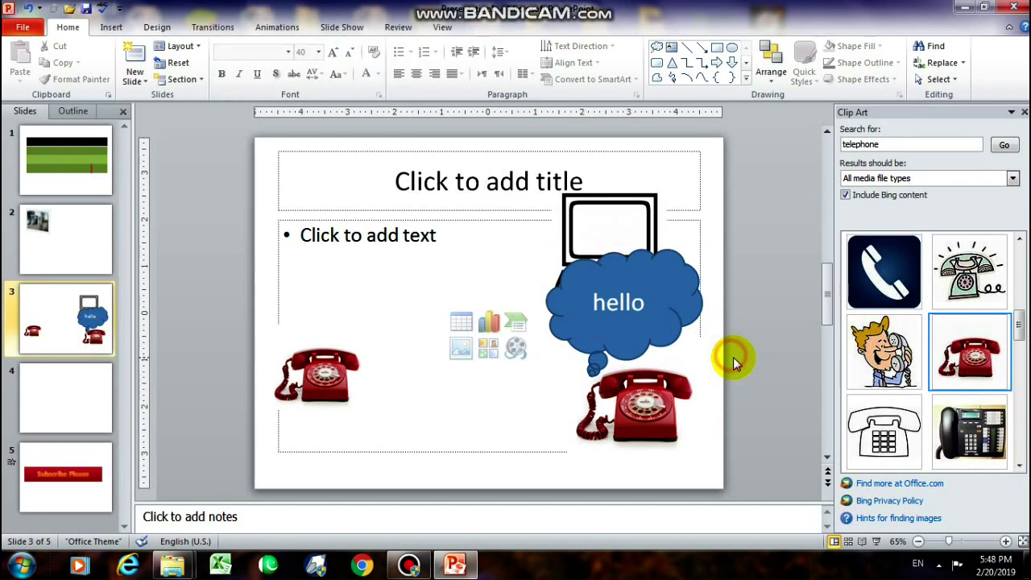
- Draw a large explosion shape on slide 3 and position it over the title area, beside the computer picture
left_click(145, 27)
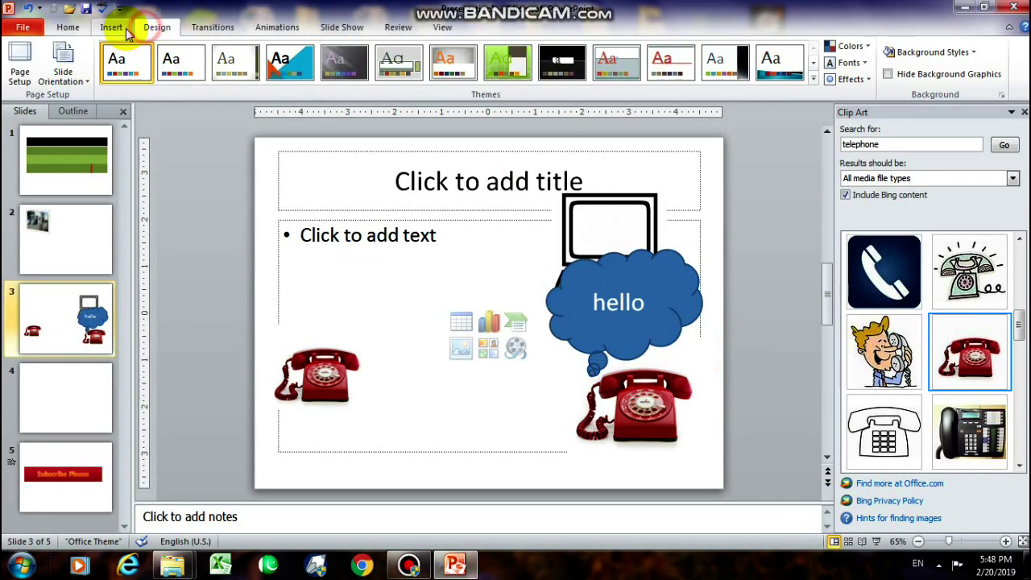
left_click(111, 26)
left_click(209, 74)
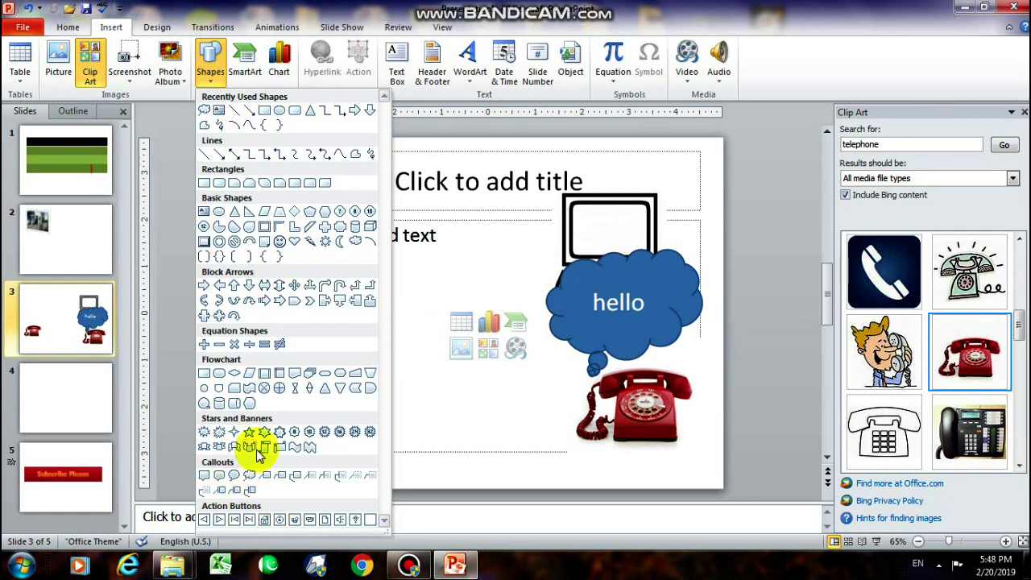
left_click(219, 432)
left_click_drag(325, 257, 624, 454)
left_click(455, 349)
left_click_drag(421, 292, 393, 252)
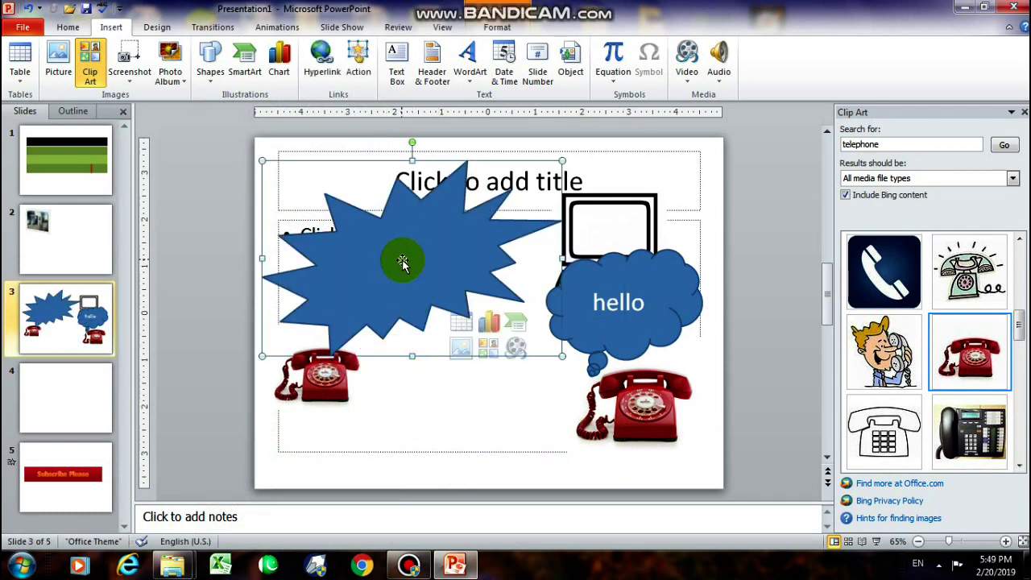
left_click_drag(401, 234, 430, 226)
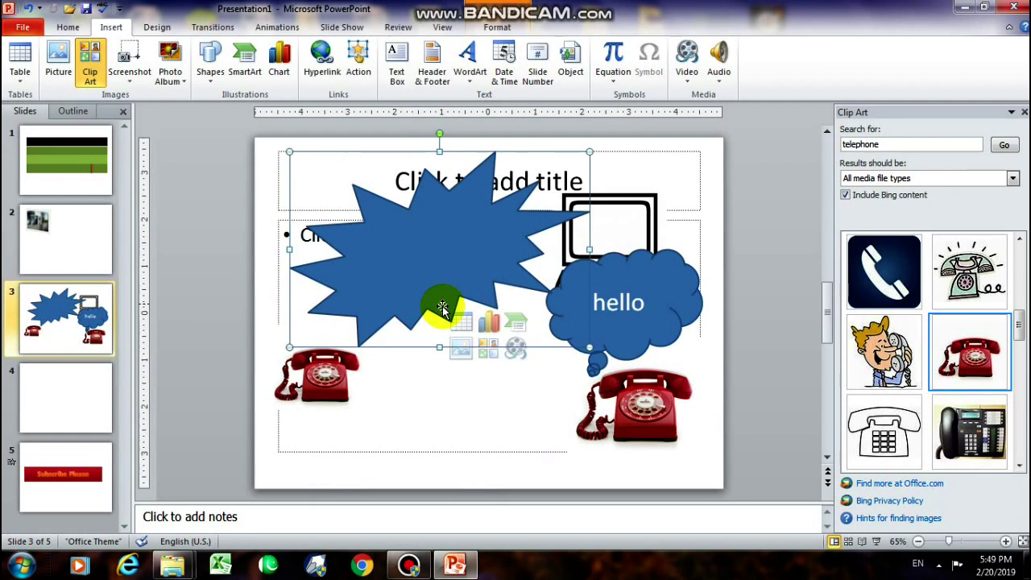
left_click(213, 71)
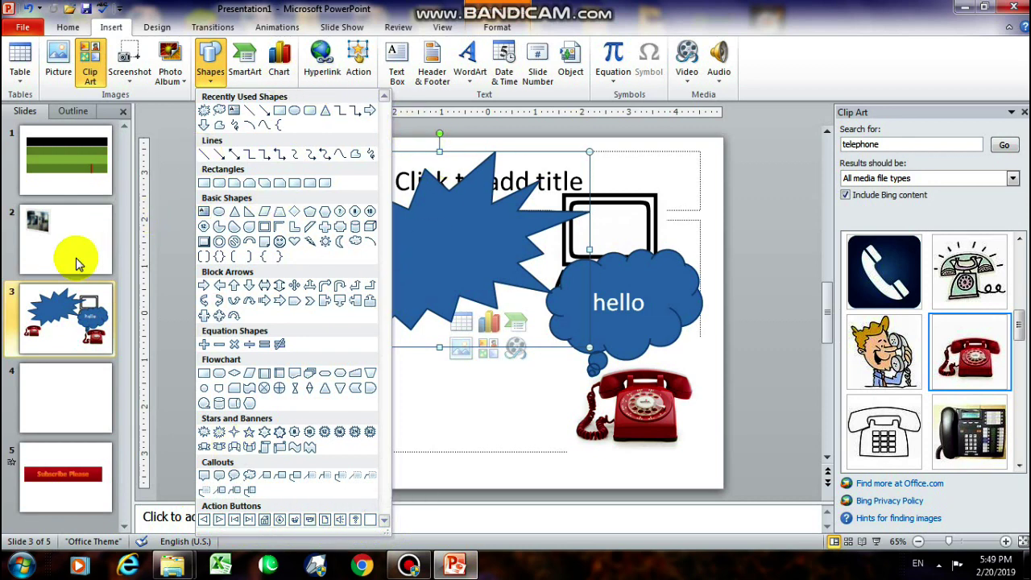
left_click(85, 187)
- Add a new slide with the title and subtitle layout after slide 3
left_click(64, 28)
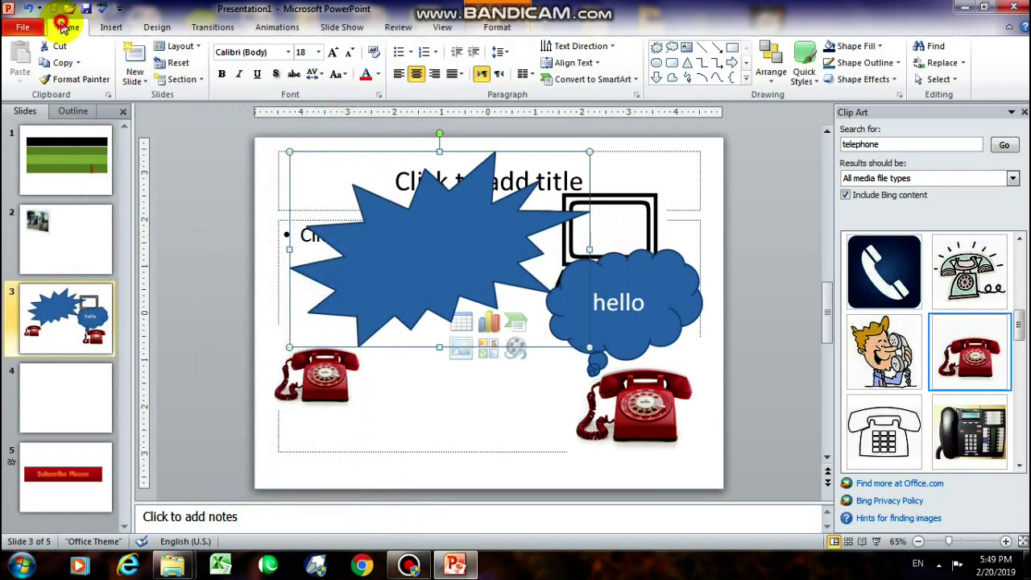
left_click(135, 80)
left_click(164, 138)
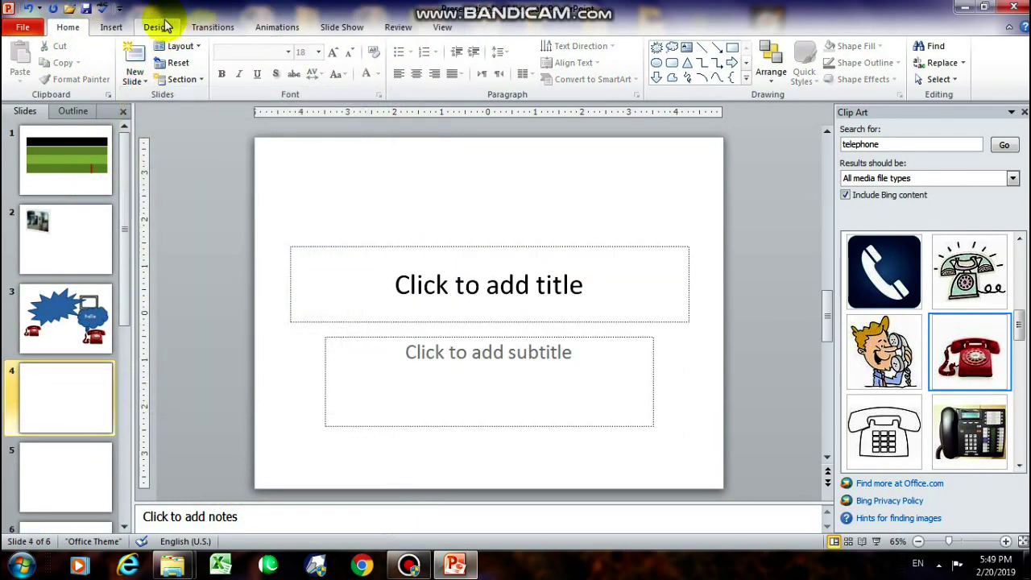
- Insert a Block Cycle SmartArt graphic from the Cycle category on the new slide 4
left_click(111, 27)
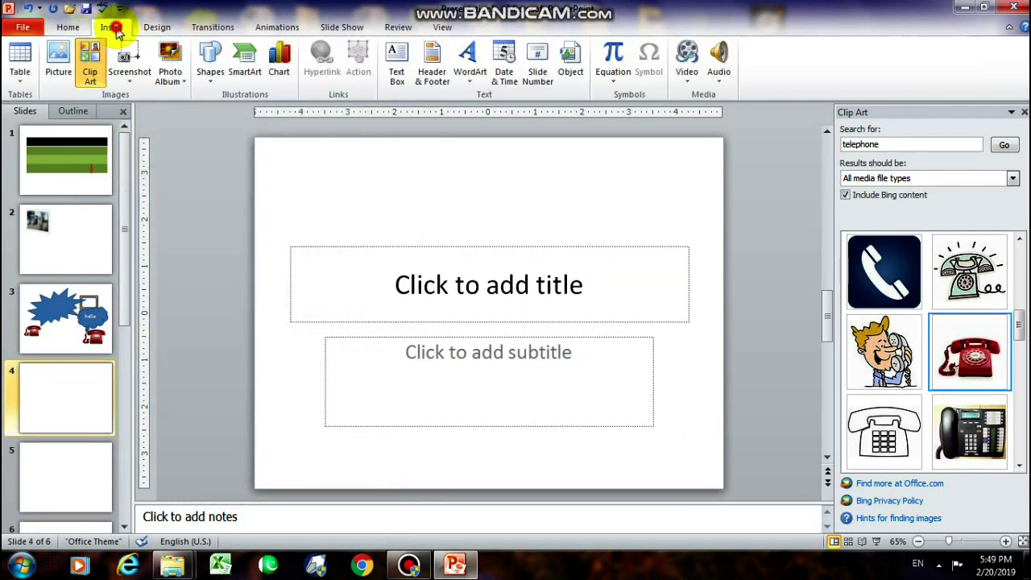
left_click(250, 74)
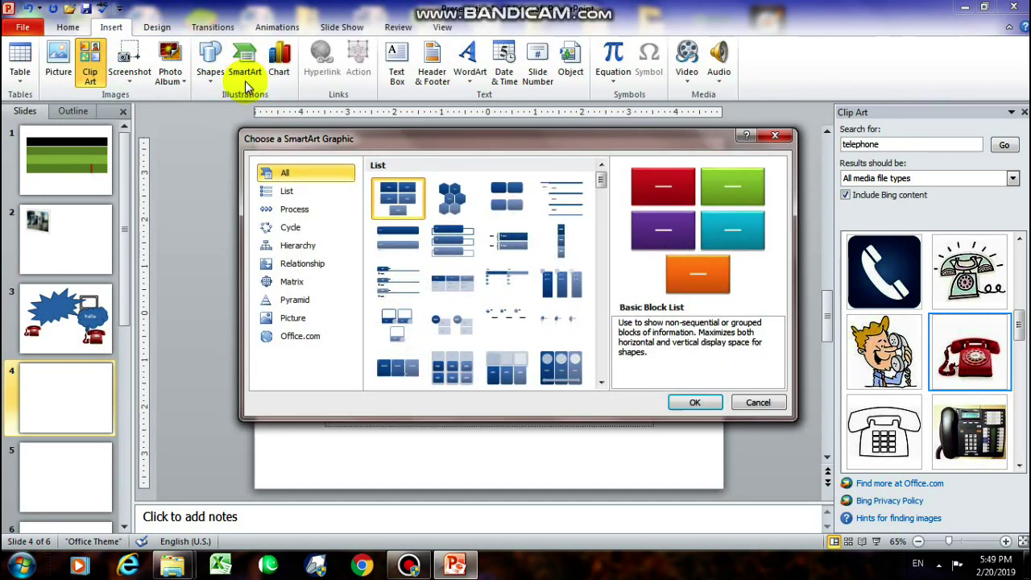
left_click(297, 190)
left_click(294, 209)
left_click(291, 227)
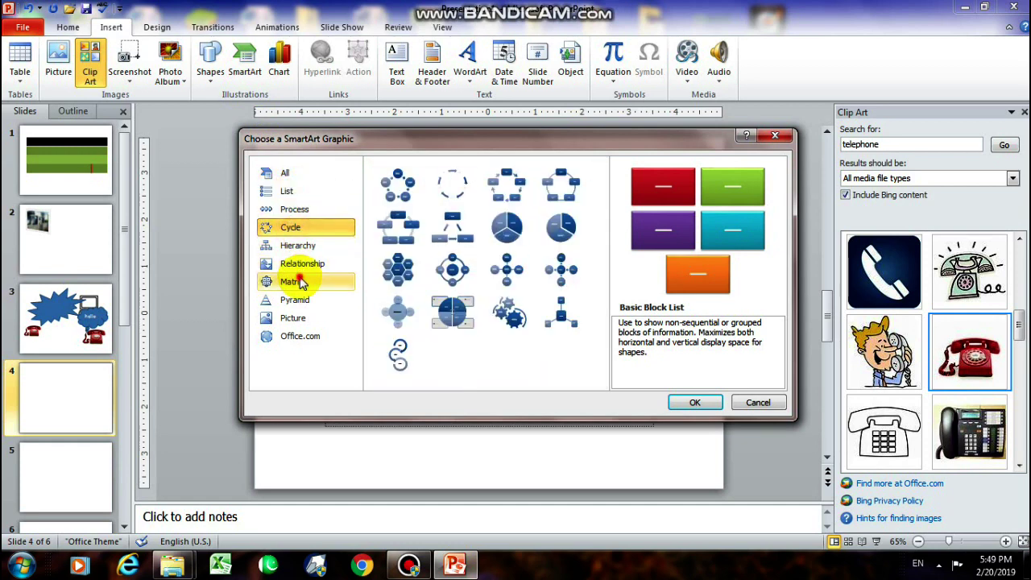
left_click(292, 281)
left_click(302, 263)
left_click(298, 245)
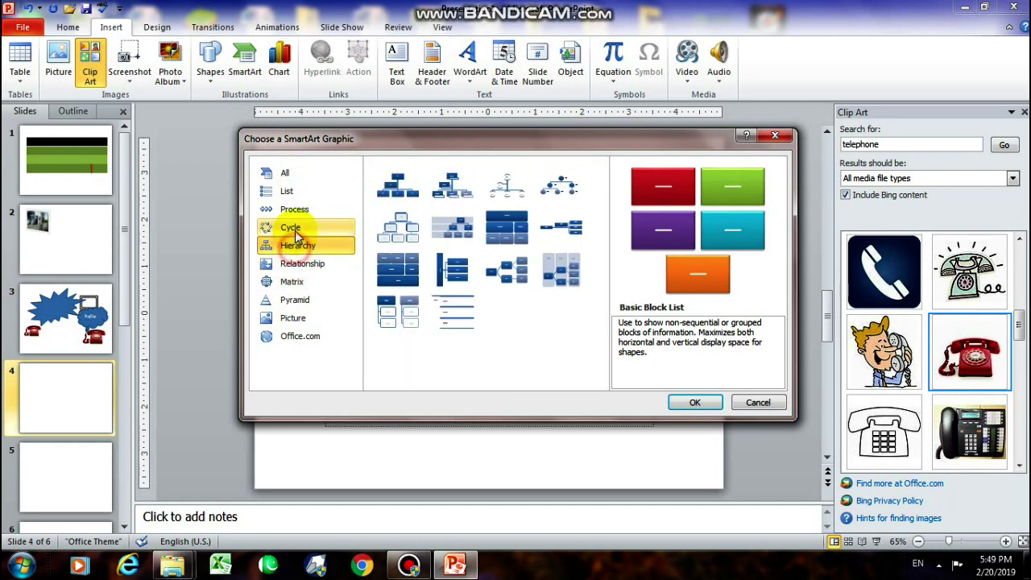
left_click(295, 229)
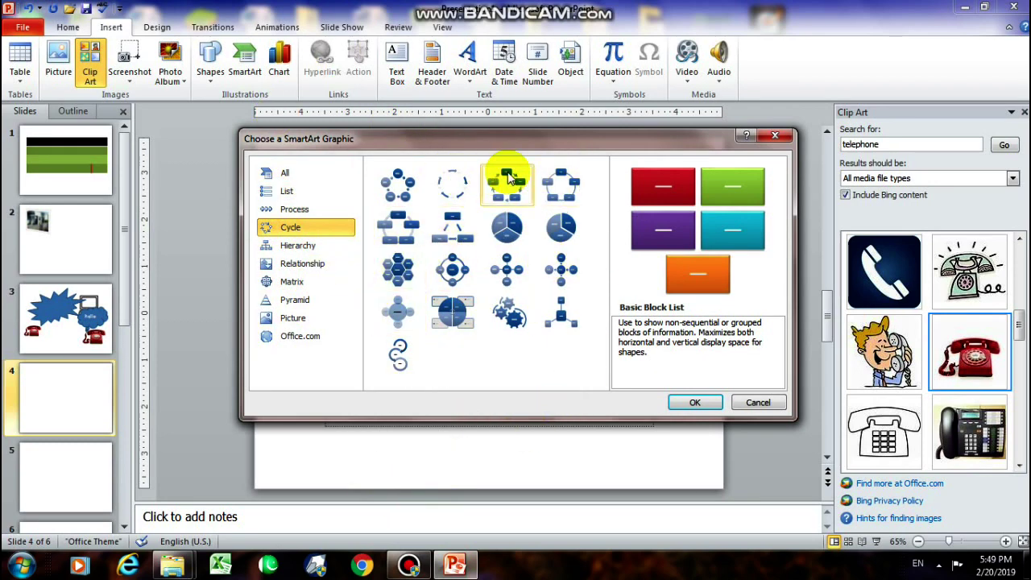
left_click(563, 235)
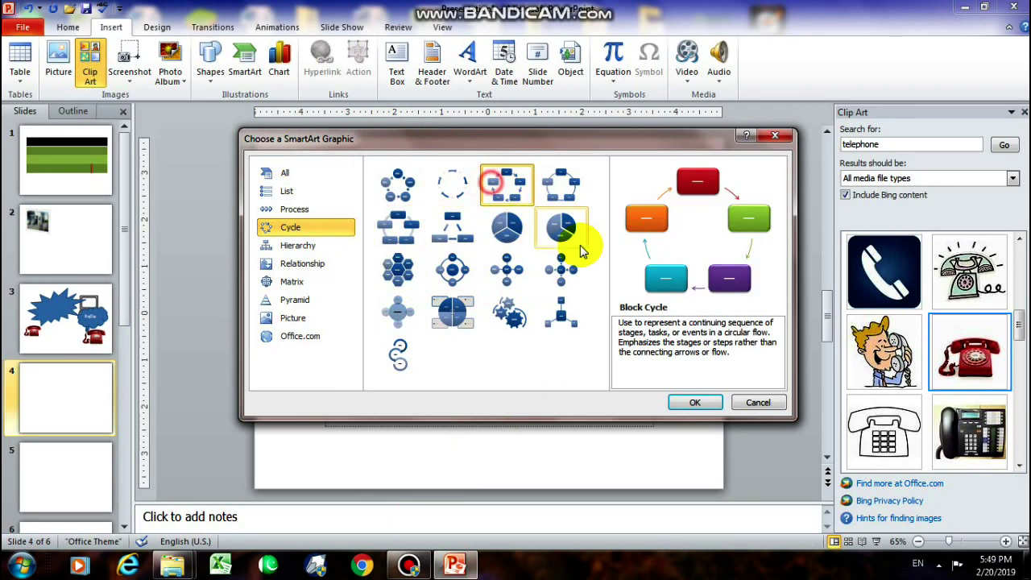
left_click(696, 401)
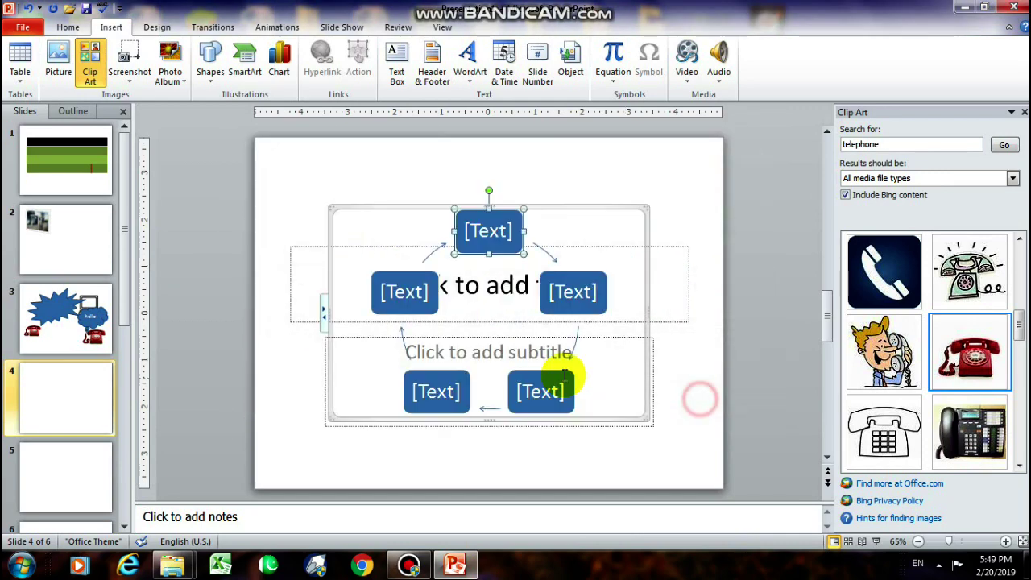
- Recolor the whole SmartArt cycle with the third green Accent 3 color variation
left_click(592, 205)
left_click(537, 83)
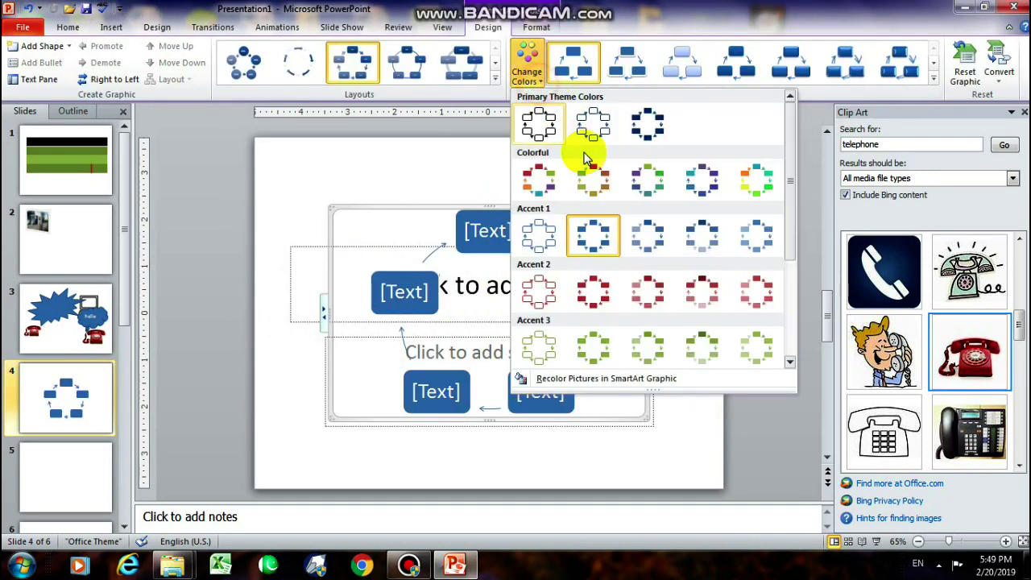
left_click(650, 351)
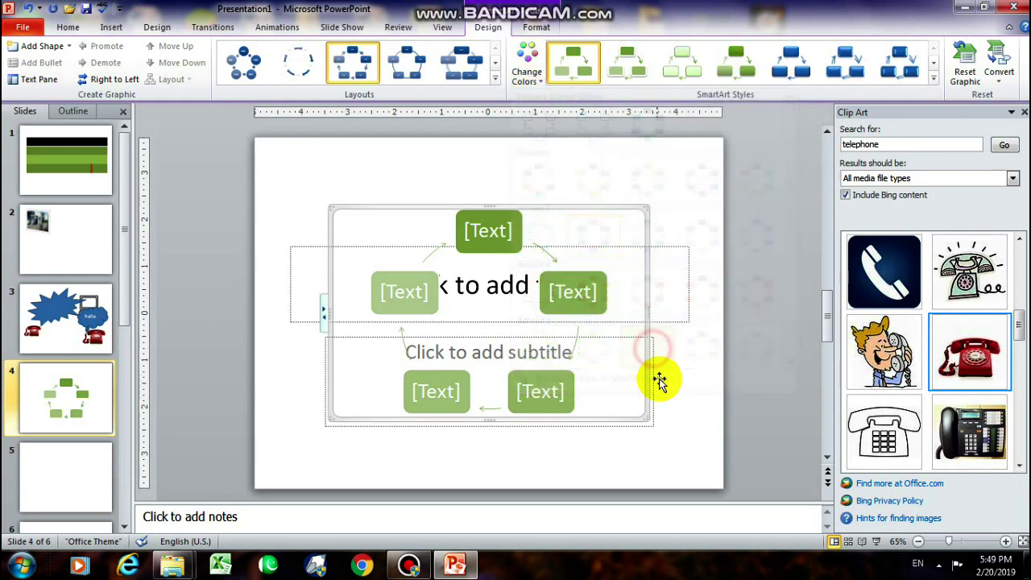
- Try several SmartArt styles on the cycle and apply the glossy beveled 3-D one
left_click(633, 74)
left_click(694, 74)
left_click(769, 74)
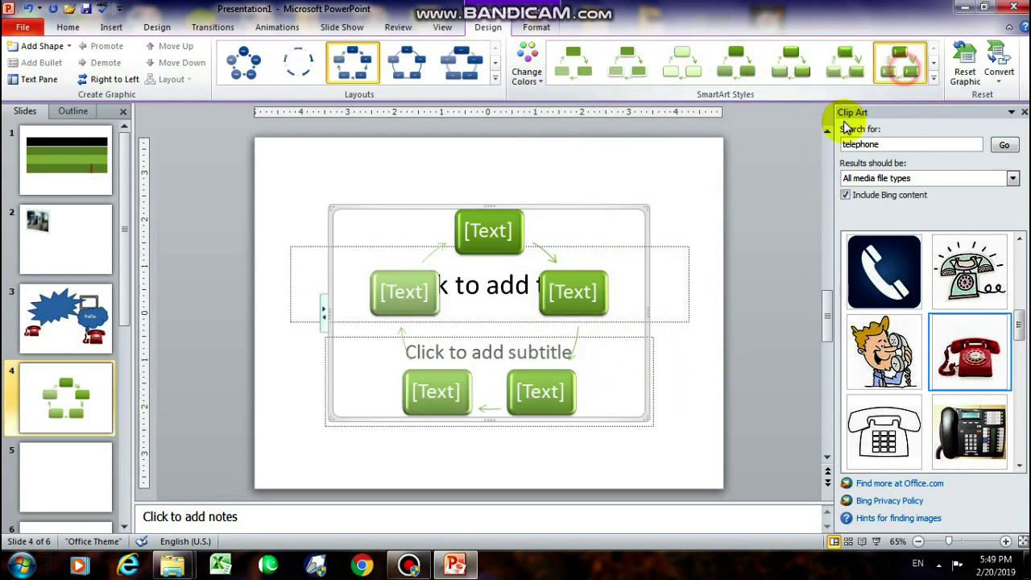
left_click(771, 283)
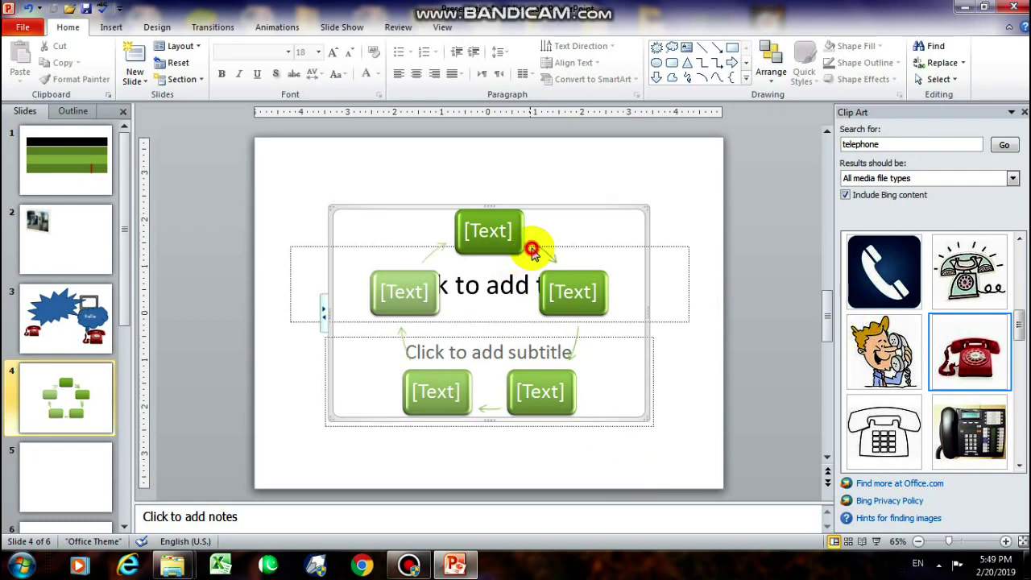
- Change the SmartArt cycle's colors to the second Colorful variation, ranging from red through orange to green
left_click(532, 251)
left_click(528, 68)
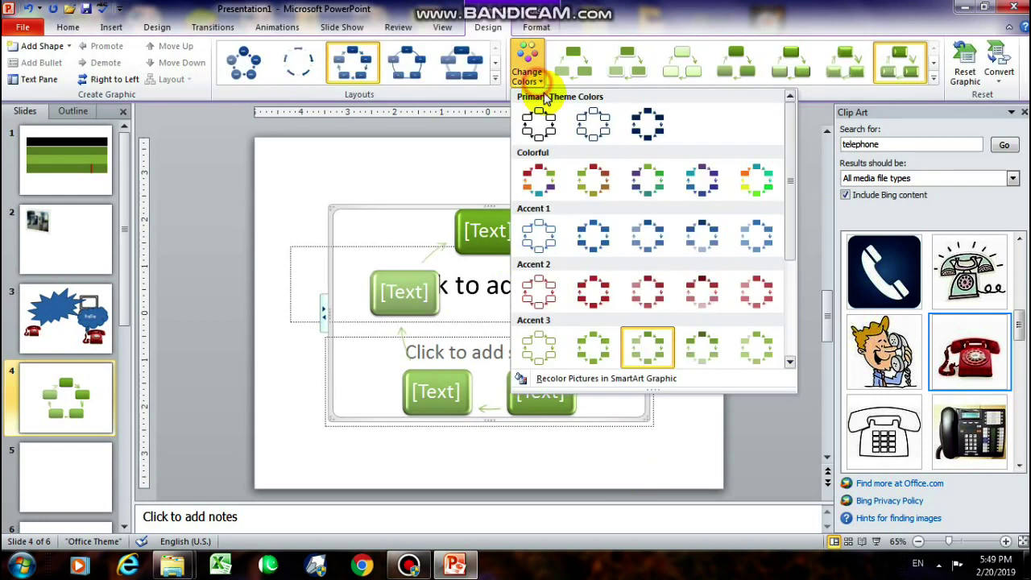
left_click(594, 182)
left_click(744, 345)
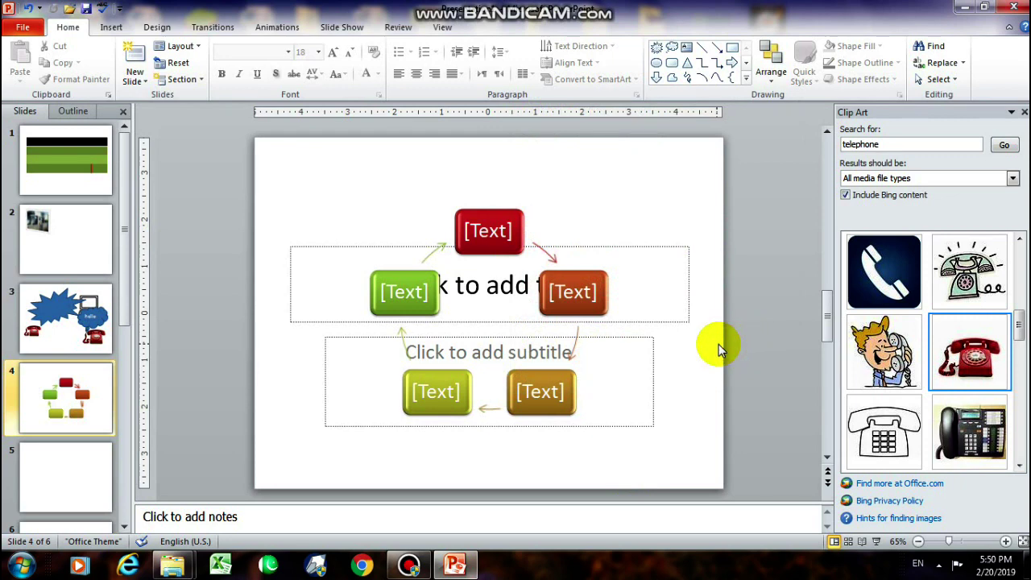
- Give slide 4 a solid background fill in a dark shade of the orange theme color
right_click(702, 185)
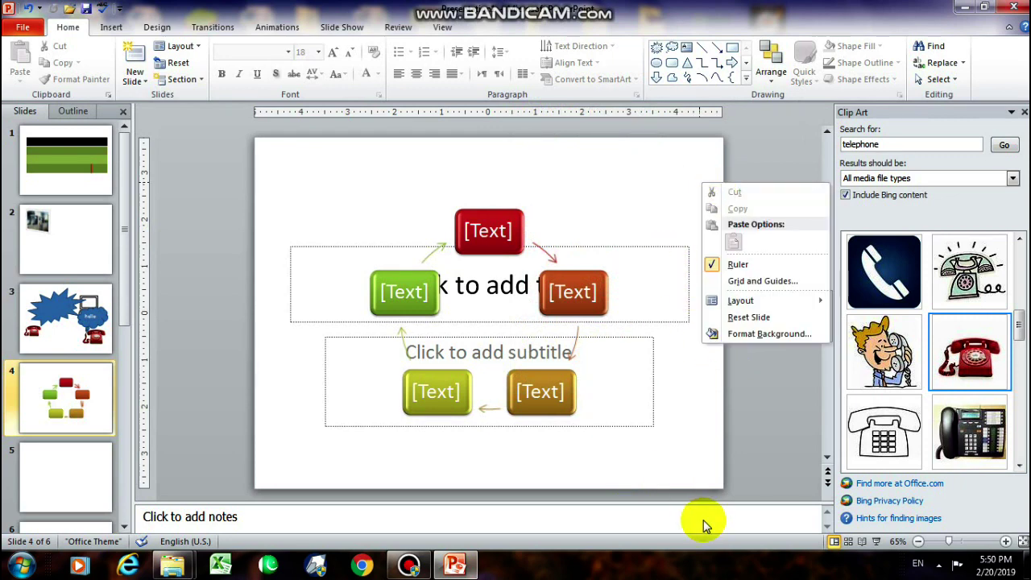
left_click(716, 451)
right_click(707, 201)
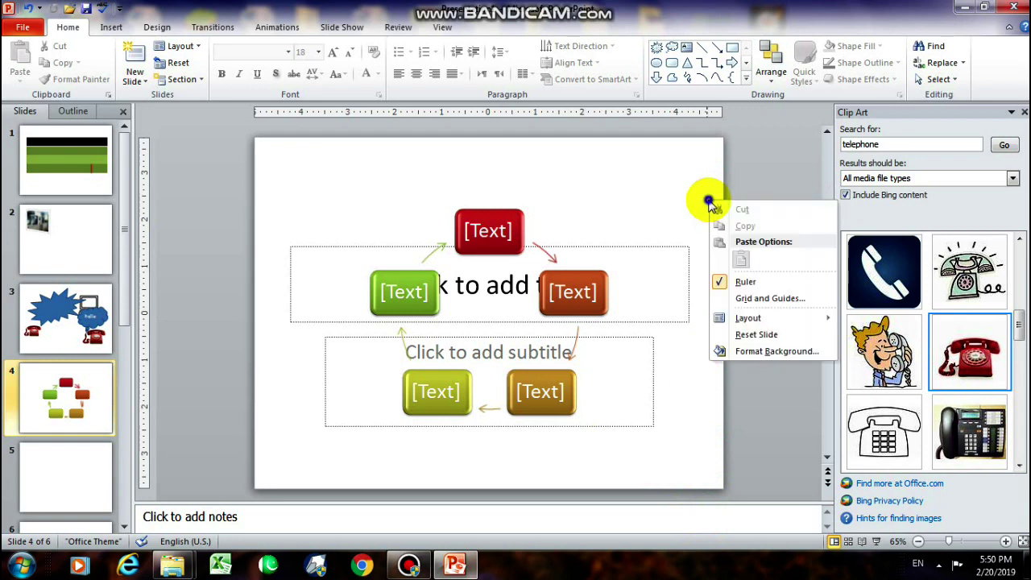
left_click(716, 349)
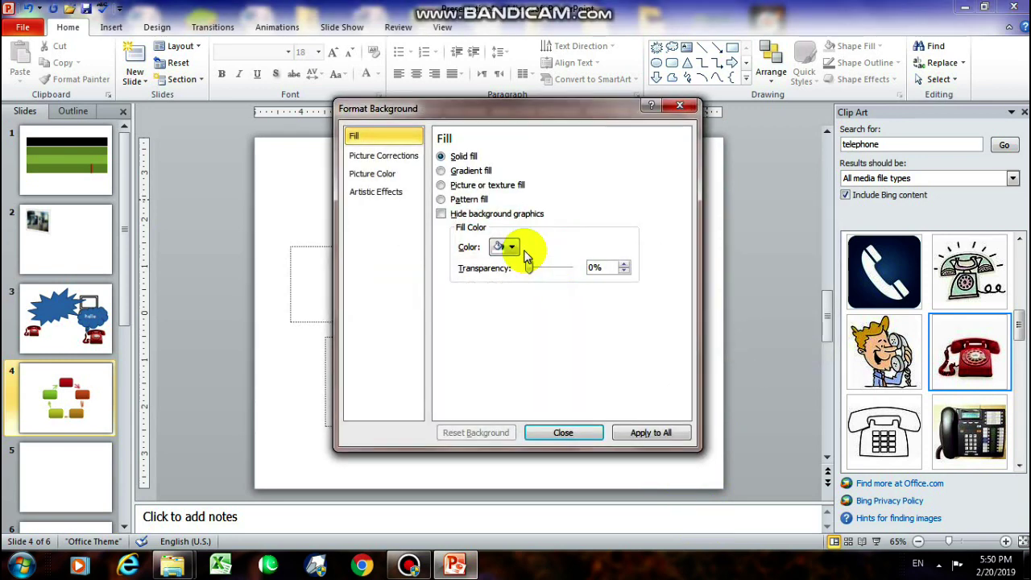
left_click(512, 247)
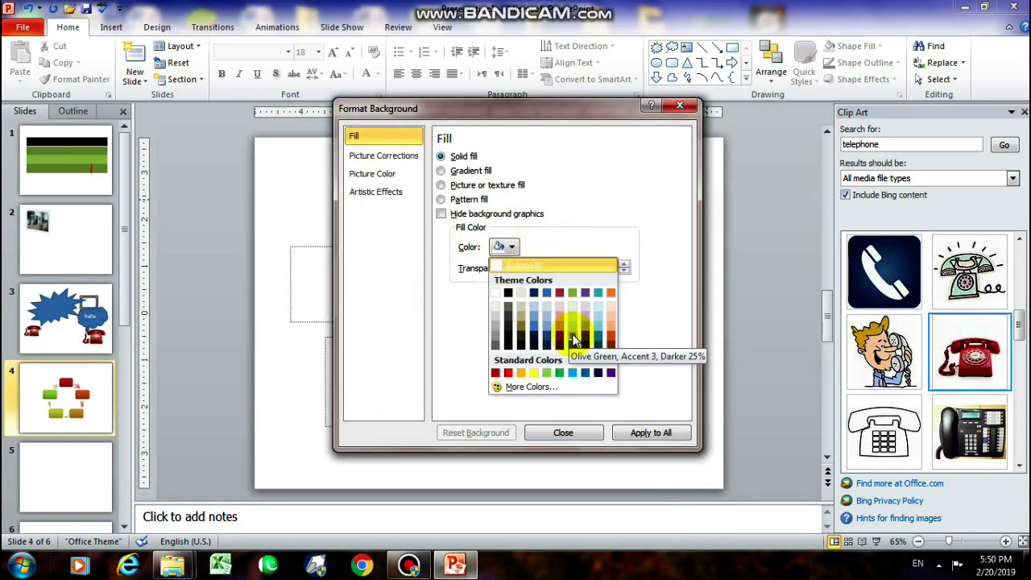
left_click(611, 342)
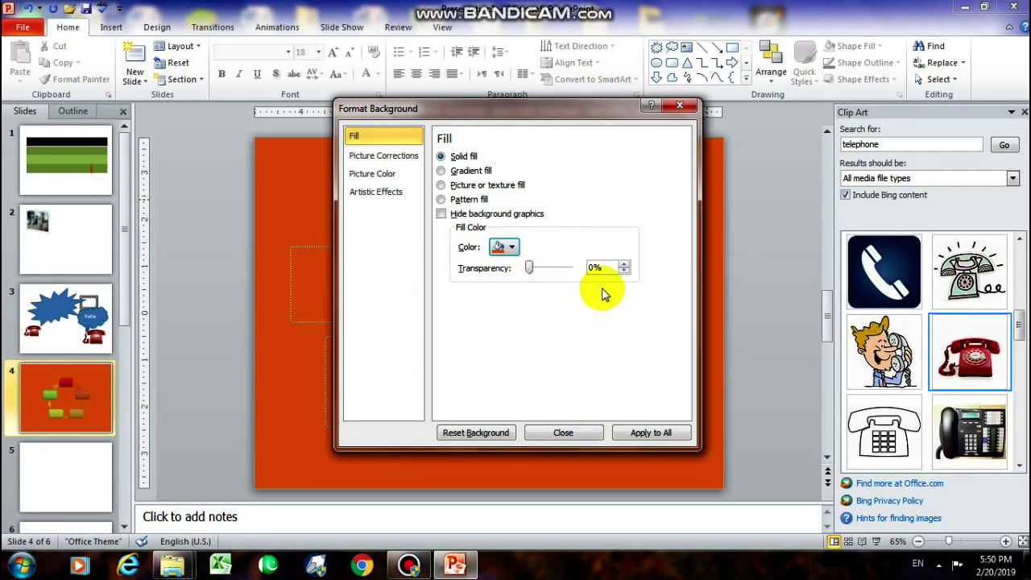
- Compare lighter orange background fills, choose the medium light orange theme shade, and apply it to all slides
left_click(512, 248)
left_click(609, 323)
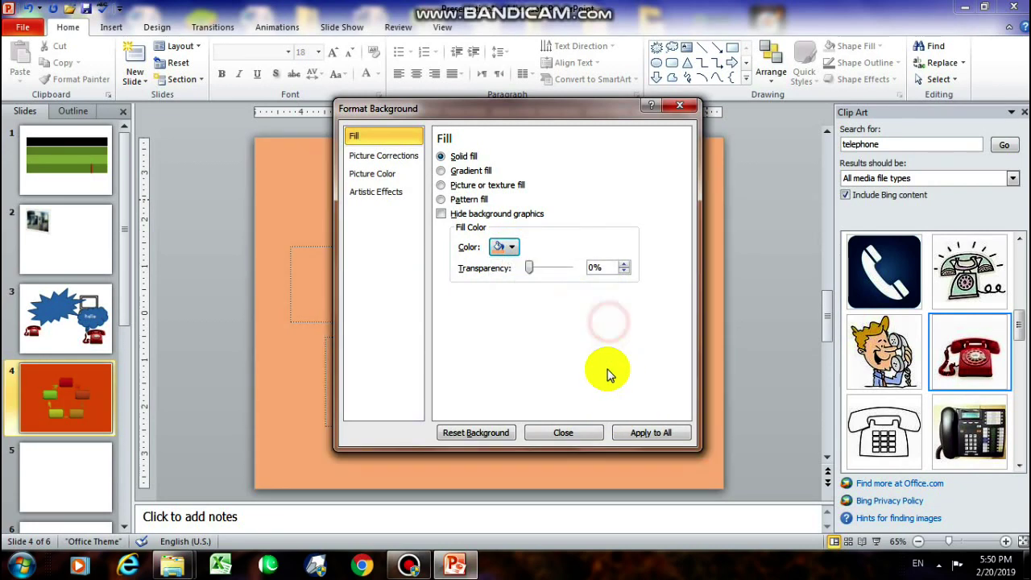
left_click(512, 247)
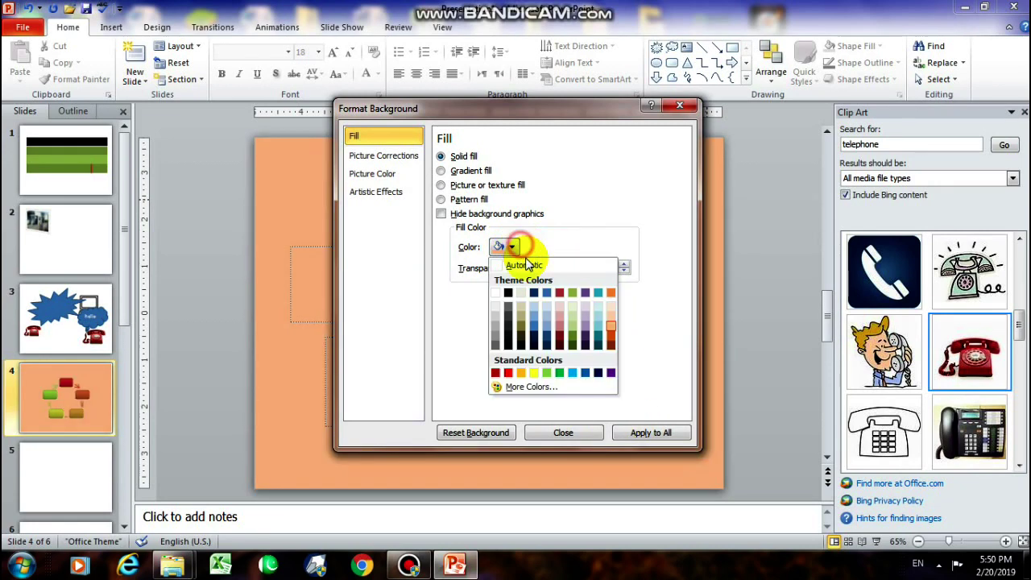
left_click(610, 320)
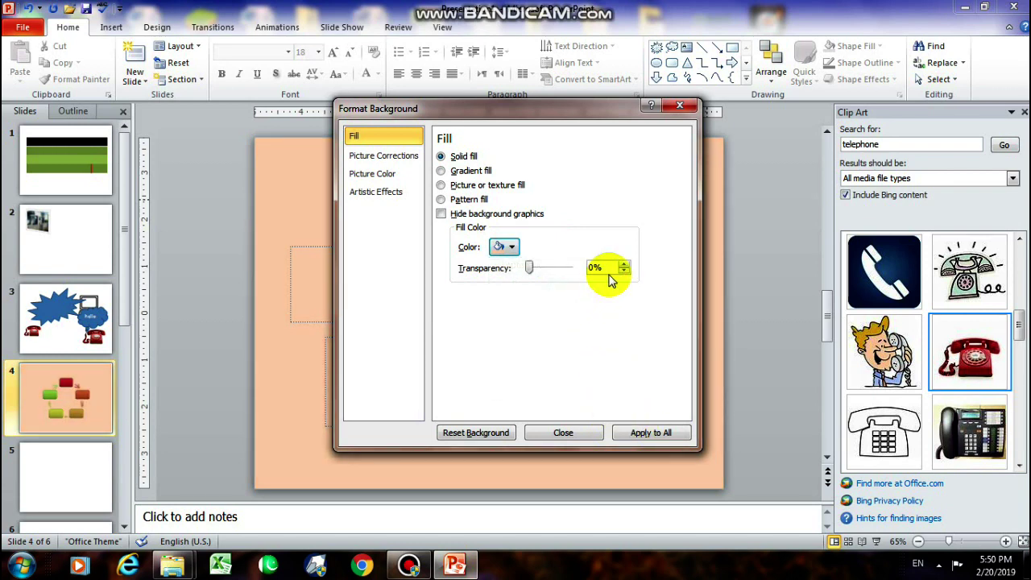
left_click(510, 248)
left_click(615, 327)
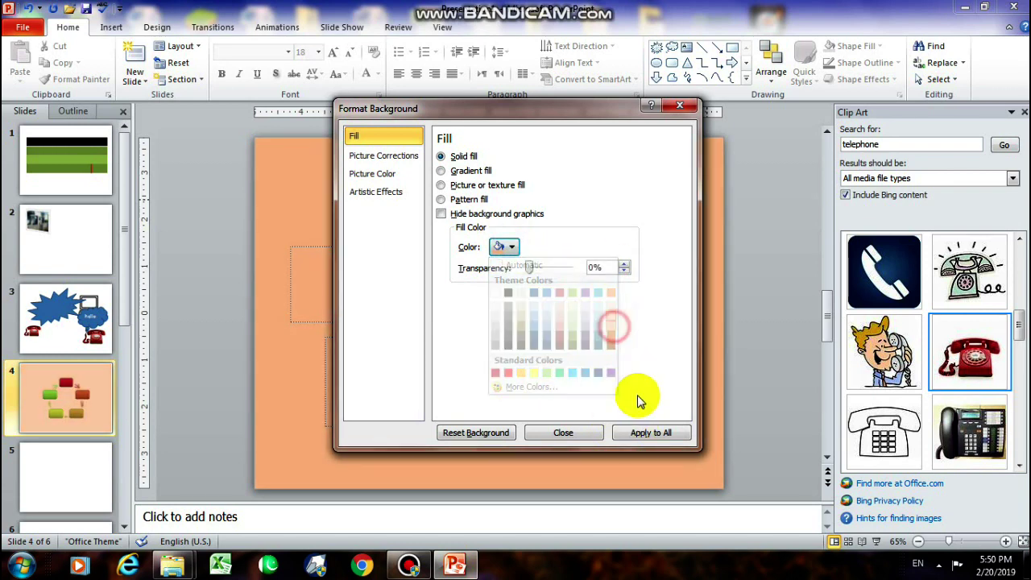
left_click(575, 432)
left_click(718, 397)
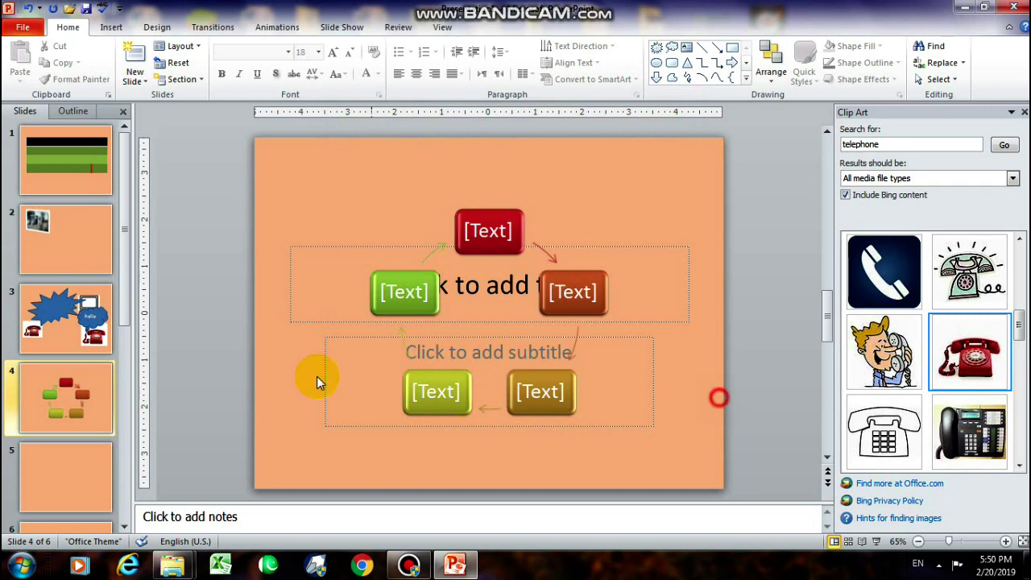
- Go to the blank slide 5 and open the chart type selection for inserting a chart
scroll(91, 387, "down", 1)
left_click(112, 386)
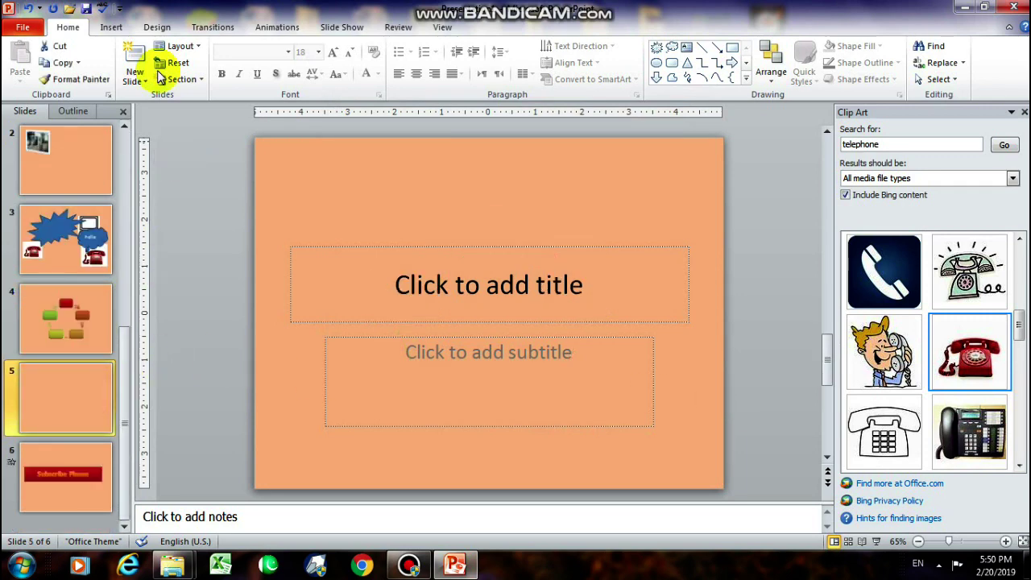
left_click(115, 27)
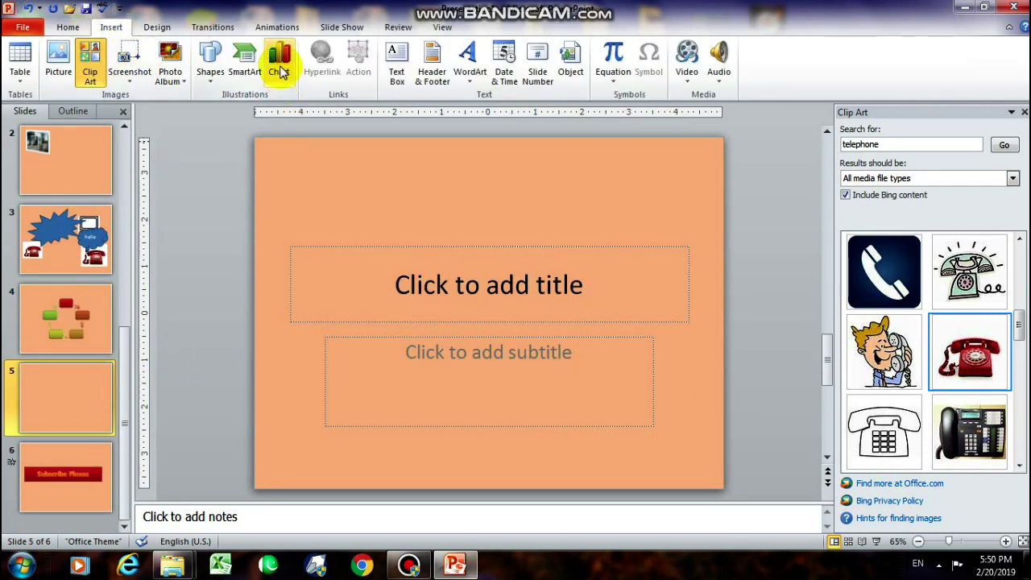
left_click(279, 63)
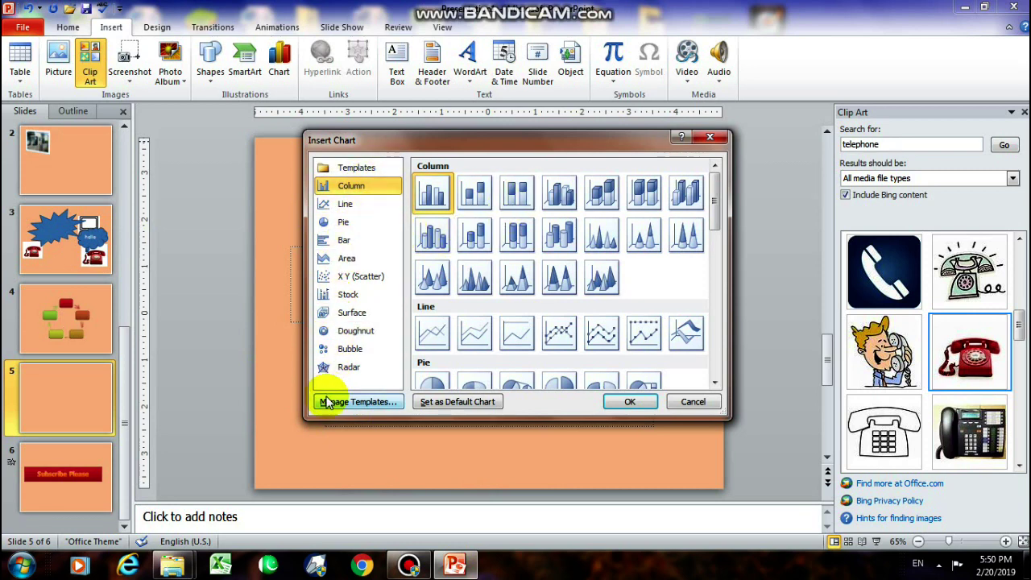
- Examine the available chart types, including line, pie, area, stock, surface, doughnut and bubble
left_click(352, 207)
left_click(559, 331)
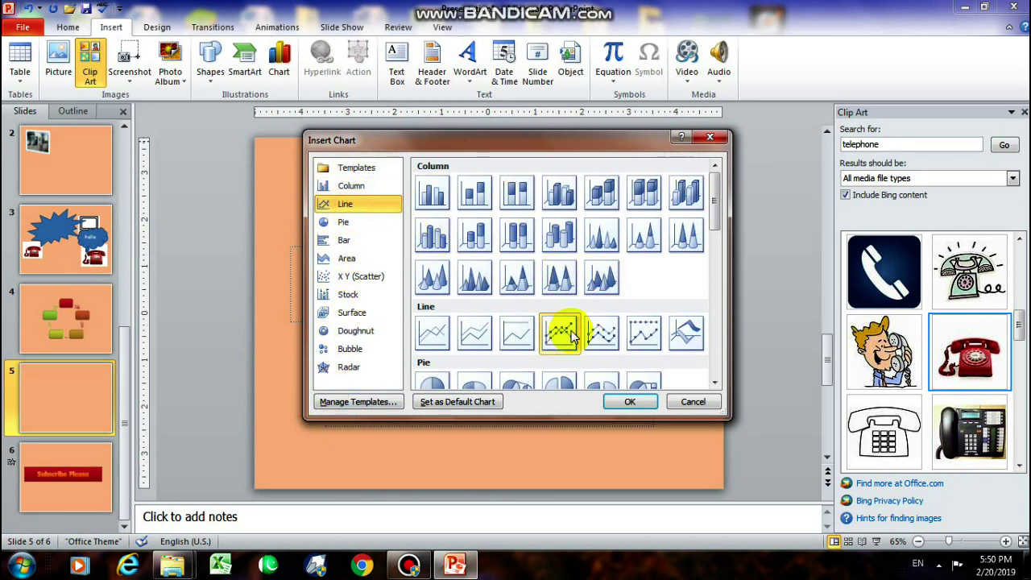
left_click(343, 223)
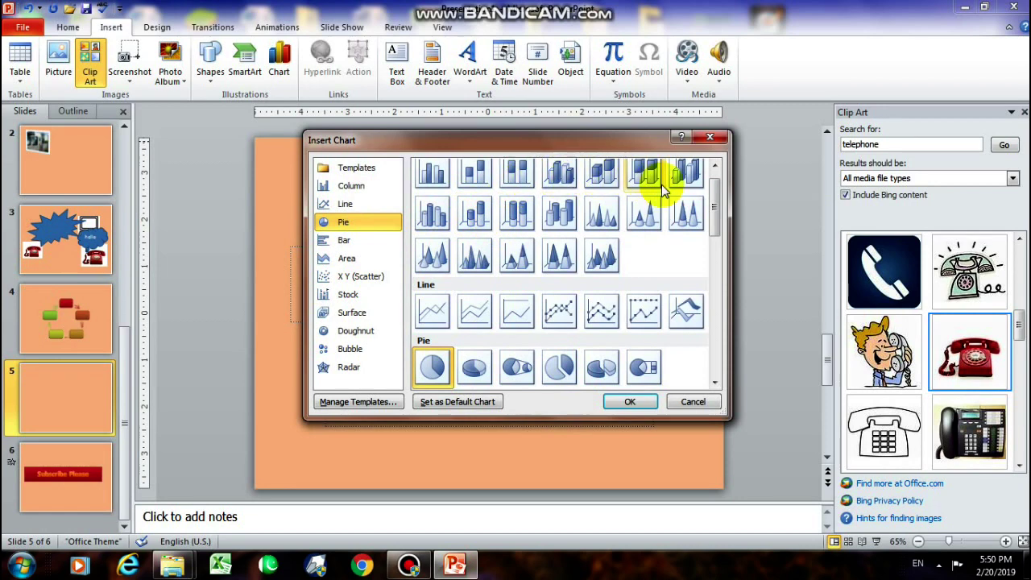
left_click(347, 258)
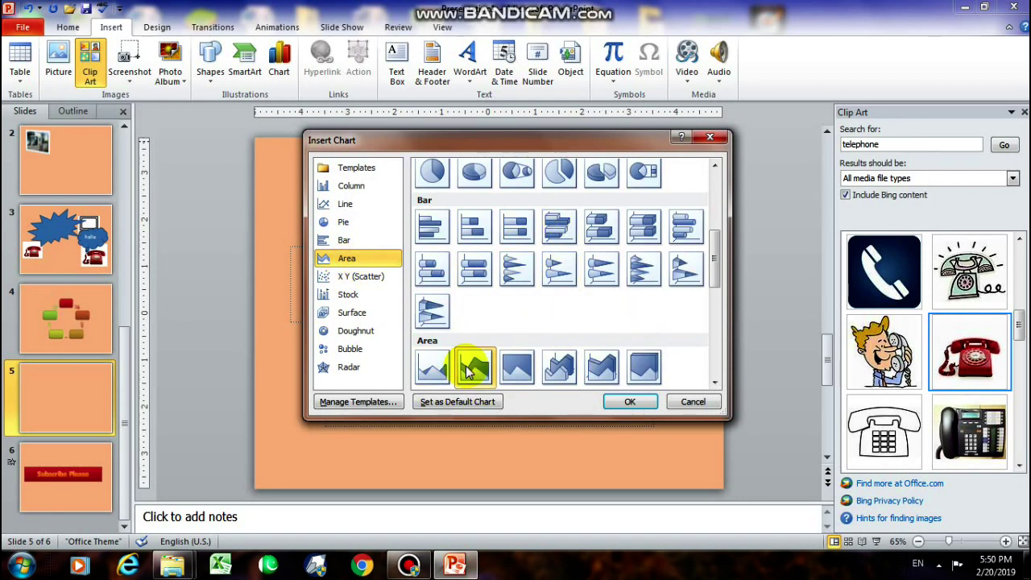
left_click(560, 367)
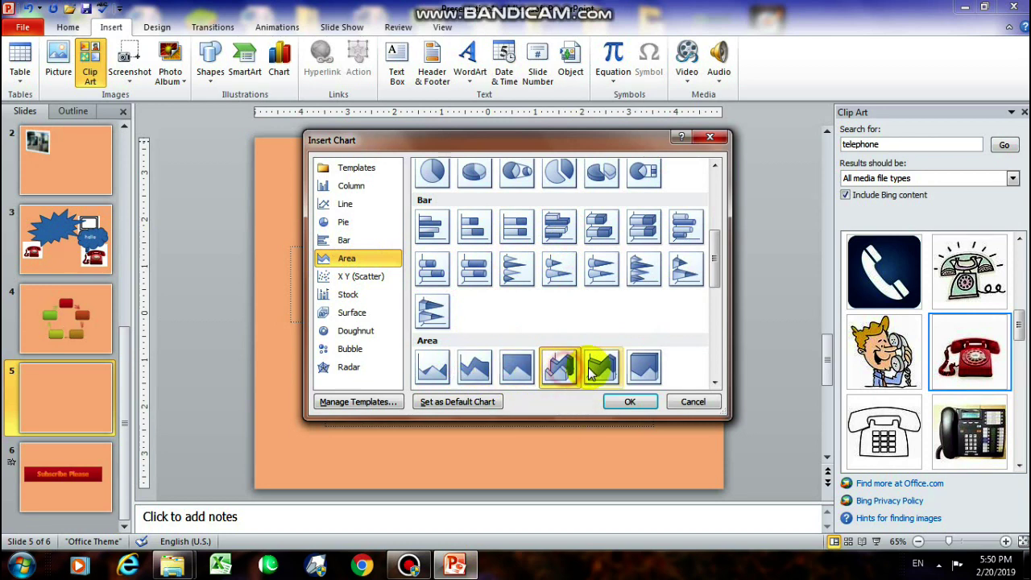
left_click(353, 298)
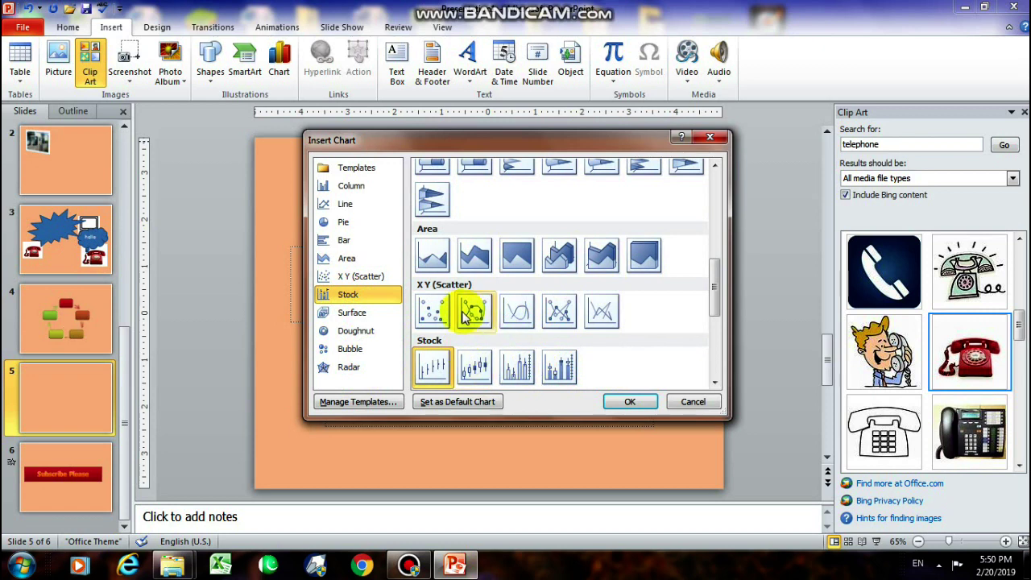
left_click(356, 316)
left_click(356, 331)
left_click(359, 347)
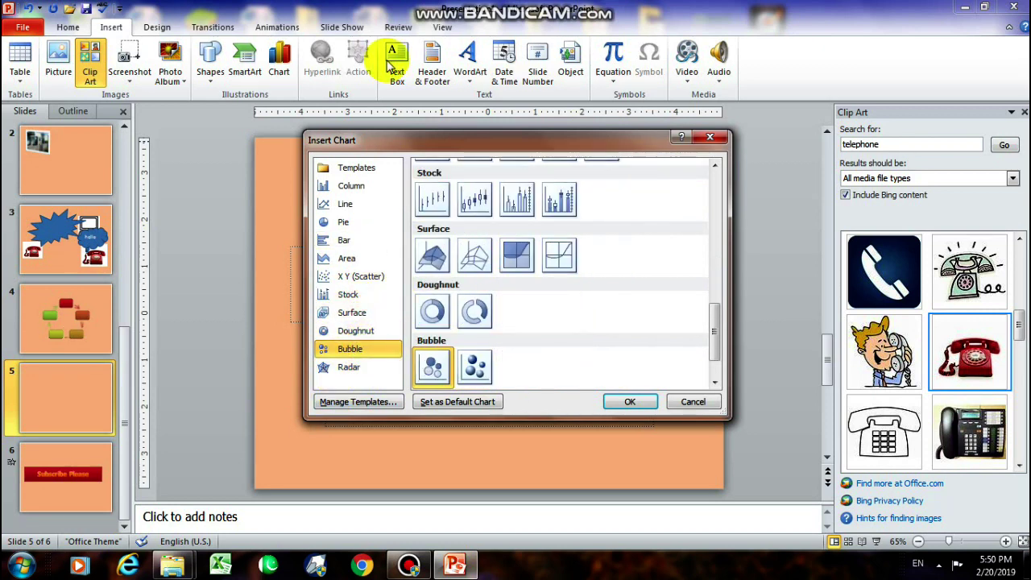
- Insert an exploded 3-D pie chart on slide 5
left_click(349, 221)
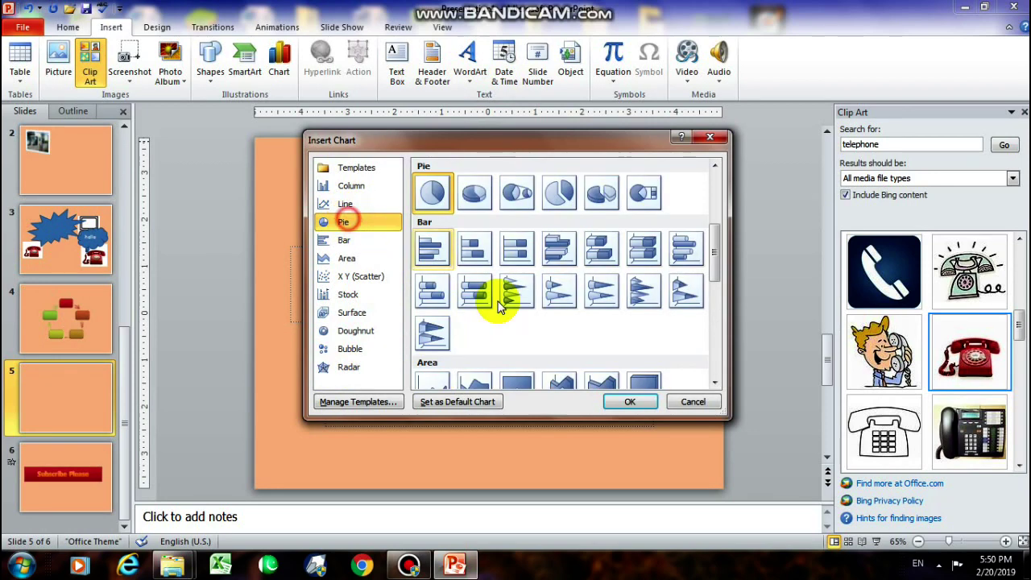
left_click(474, 197)
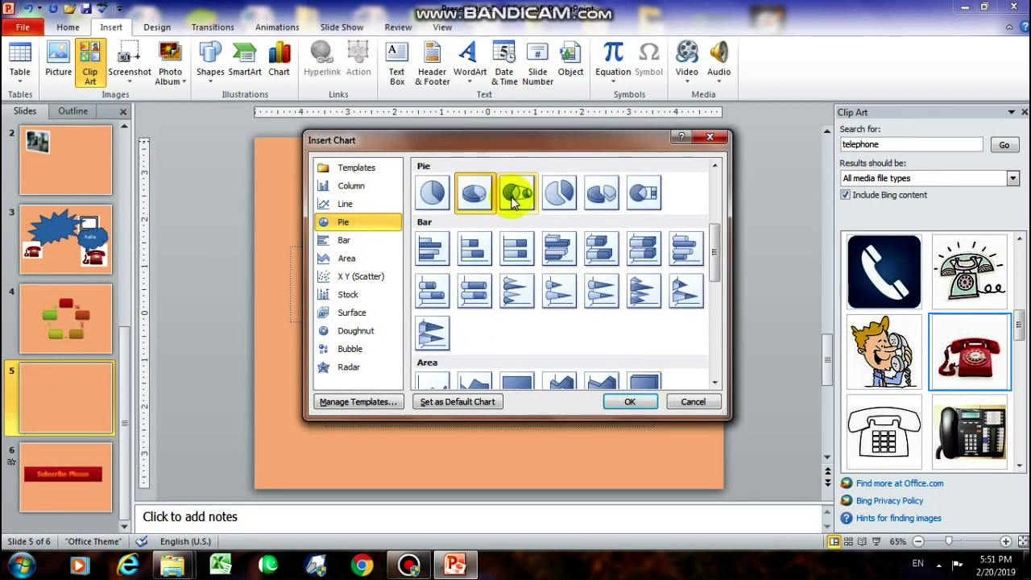
left_click(603, 197)
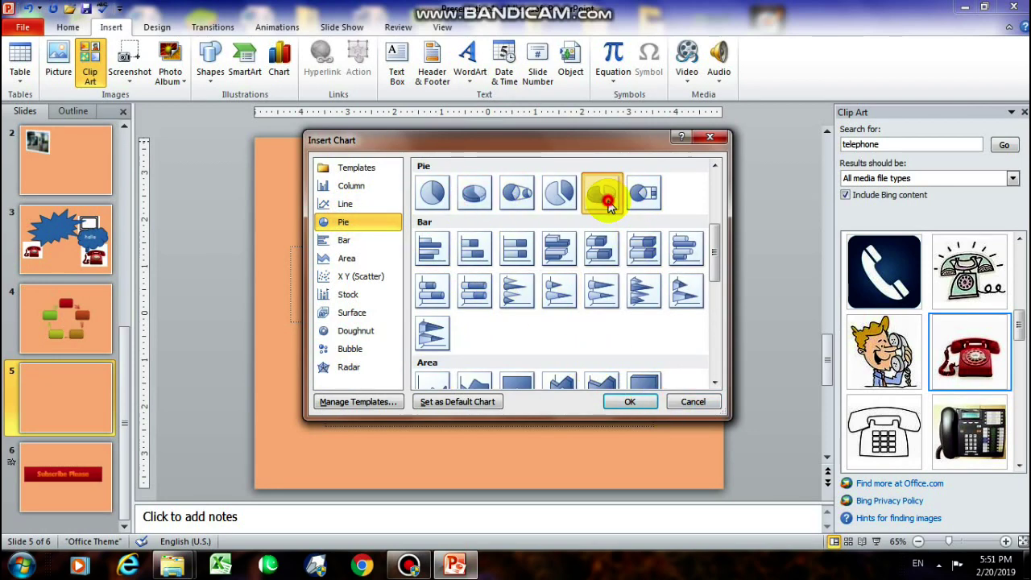
left_click(625, 411)
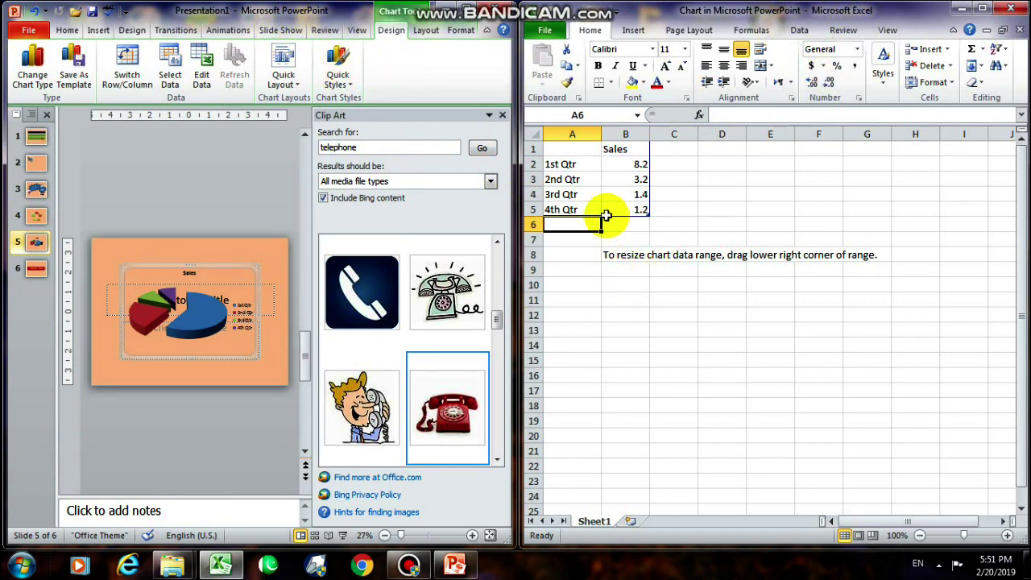
- Replace the first category in the chart data with Computer and set its sales value to 15000
left_click(567, 164)
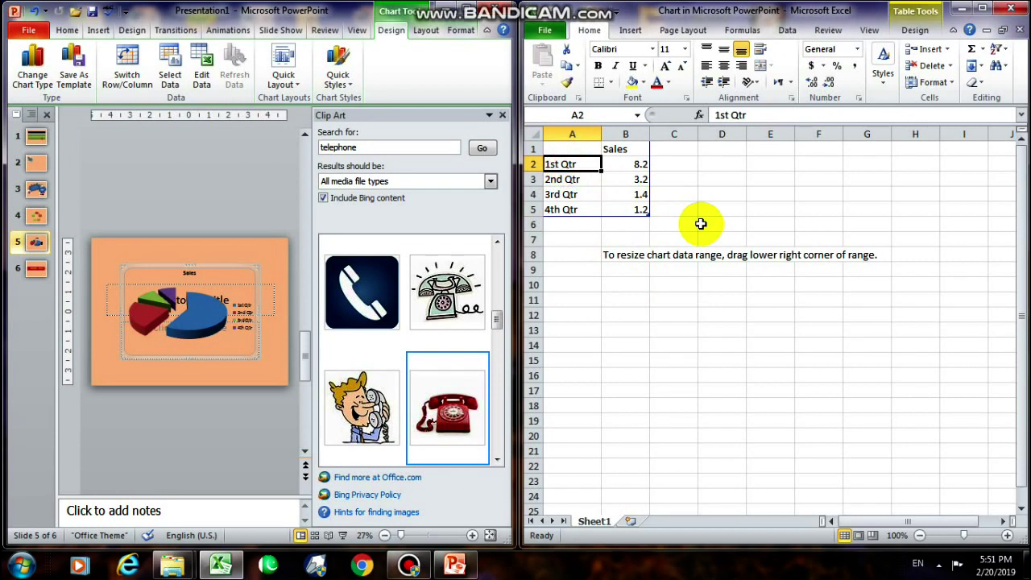
type("Computer")
key("Tab")
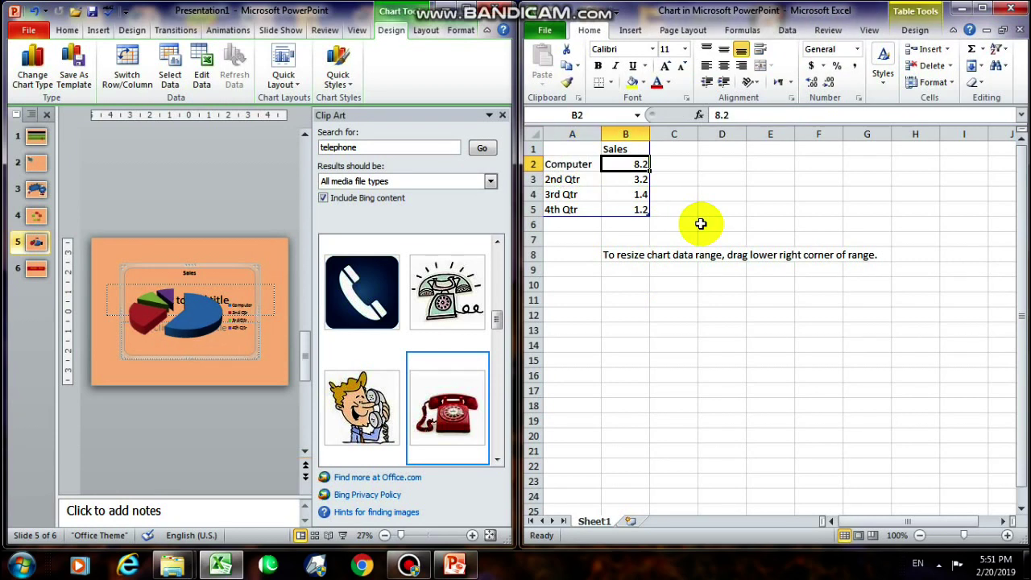
type("15000")
key("Return")
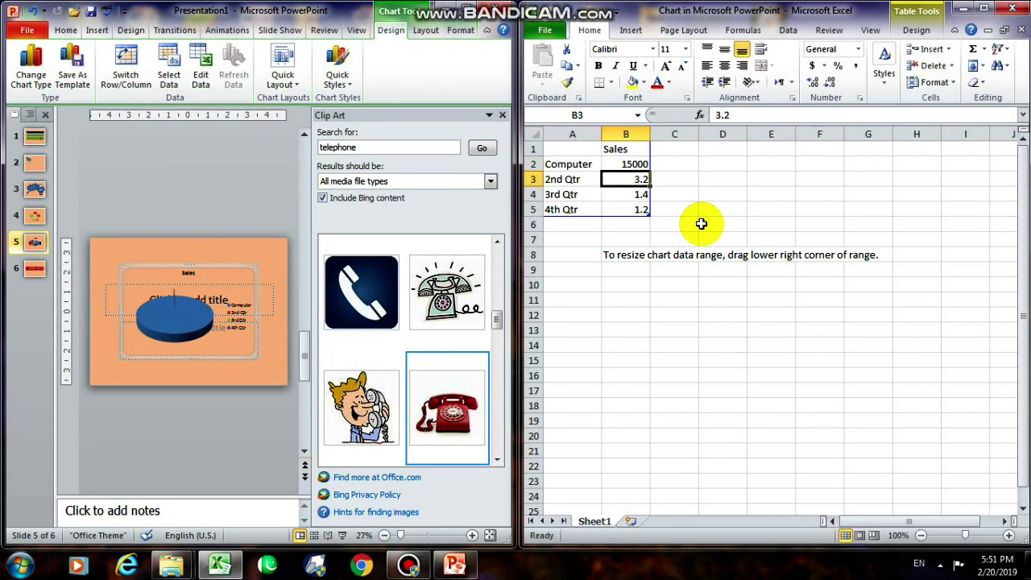
- Rename the second chart category as Keyboard and set its sales value to 300
type("C")
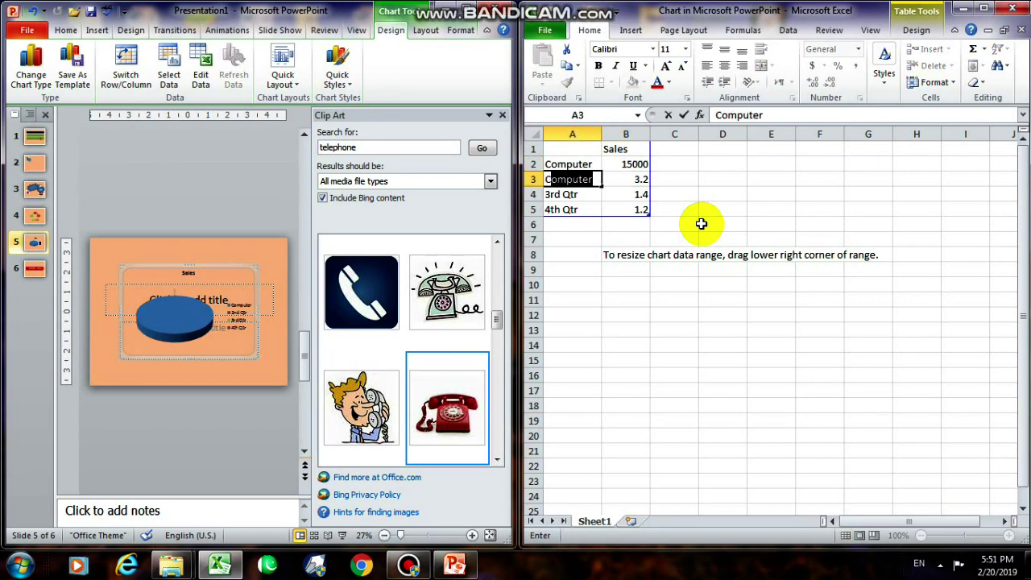
type("Keyboard")
key("Tab")
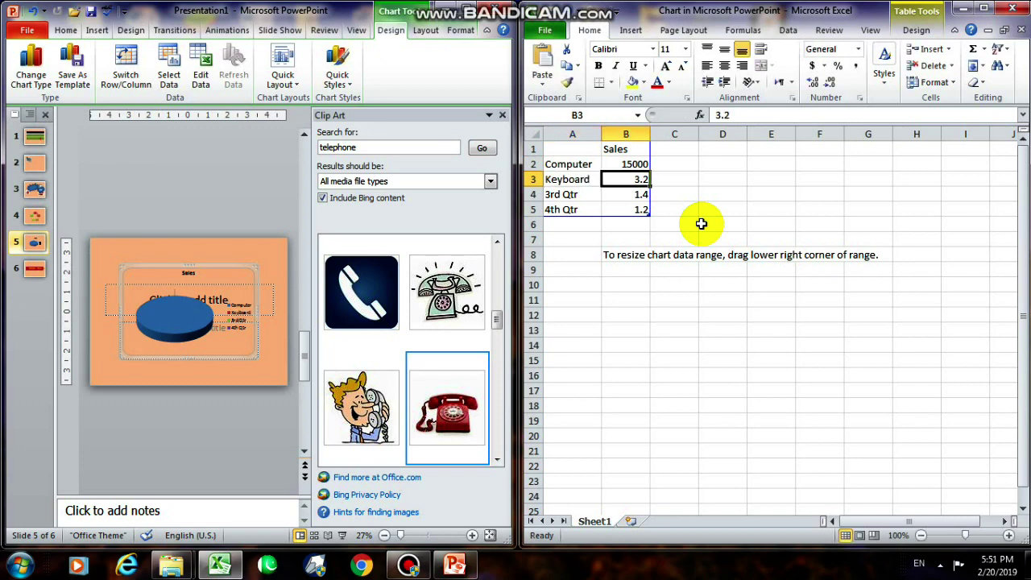
type("300")
key("Return")
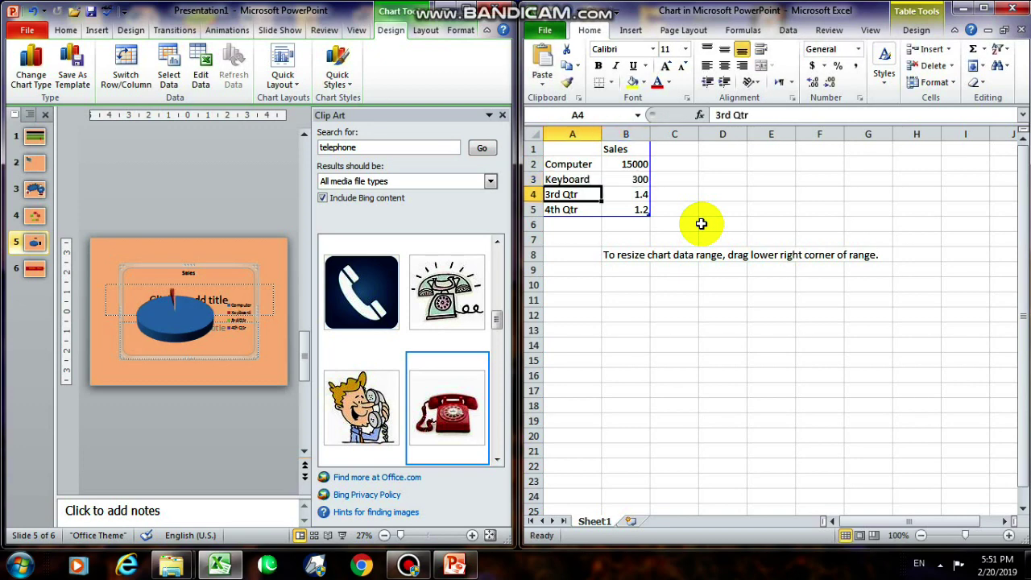
- Rename the third chart category as Mouse and set its sales value to 200
type("Mouse")
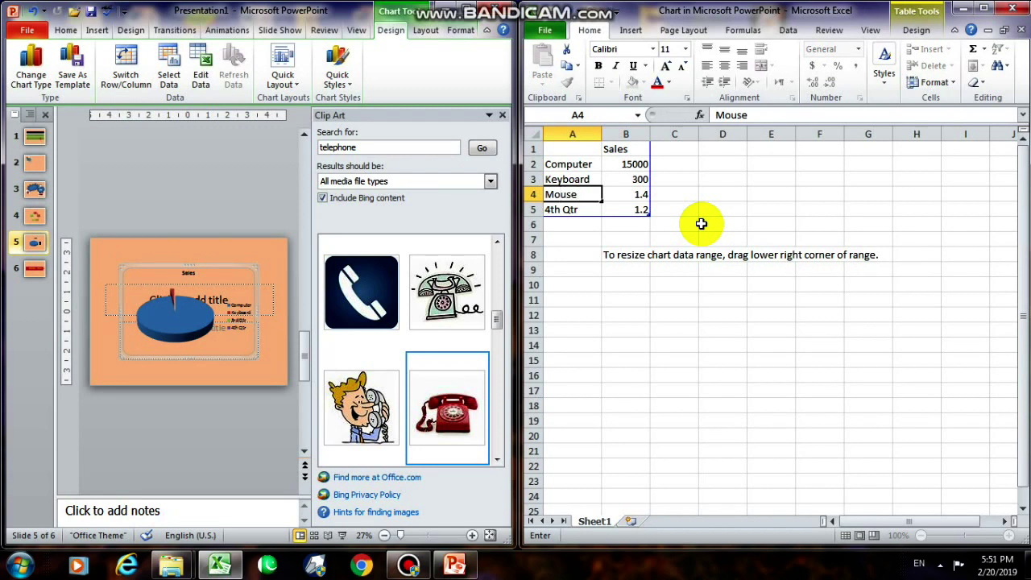
key("Right")
type("20")
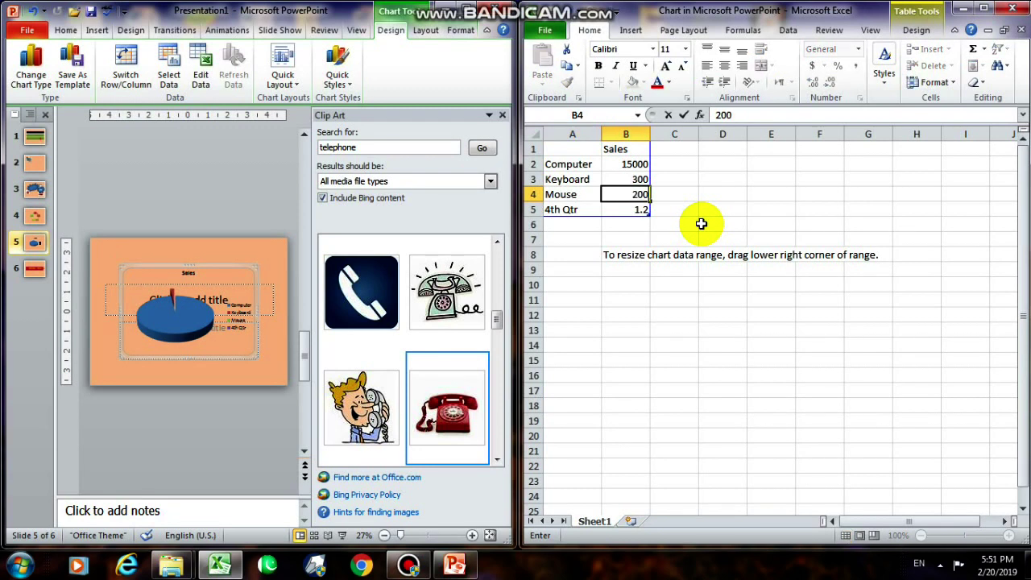
key("Down")
- Rename the fourth chart category as USB with a sales value of 500, and close the chart's data sheet
key("Left")
type("USB")
key("Right")
type("500")
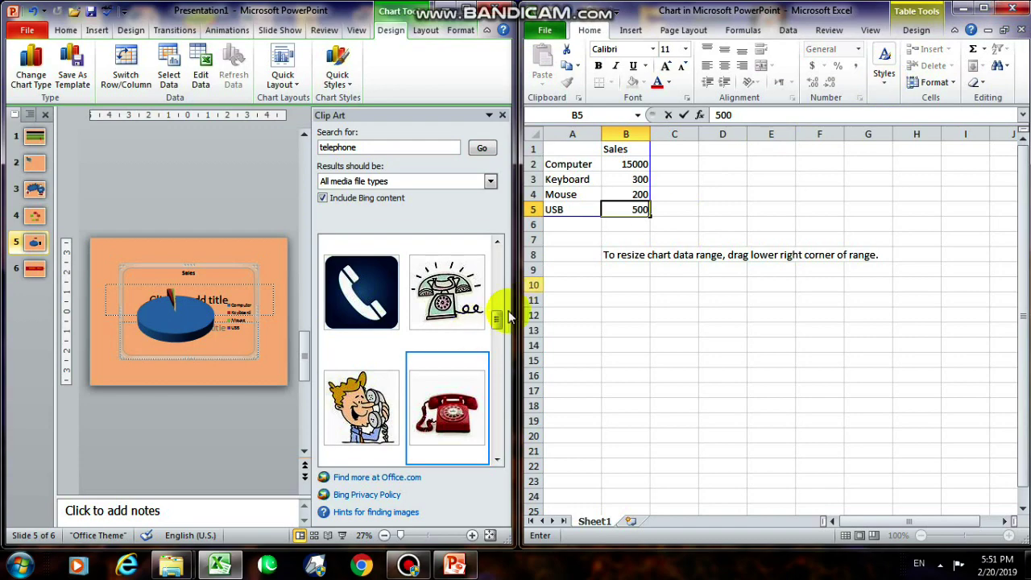
left_click(1013, 7)
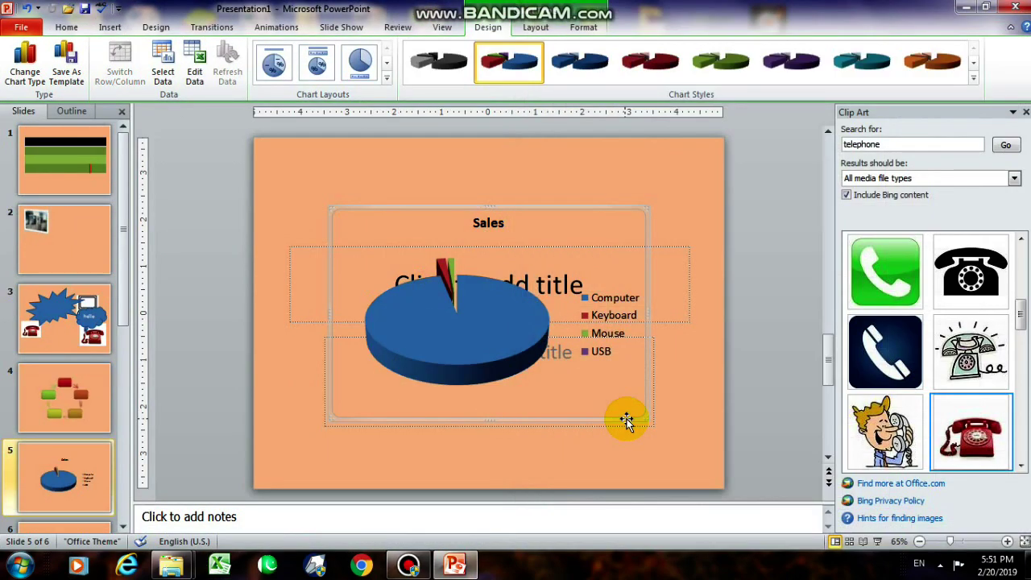